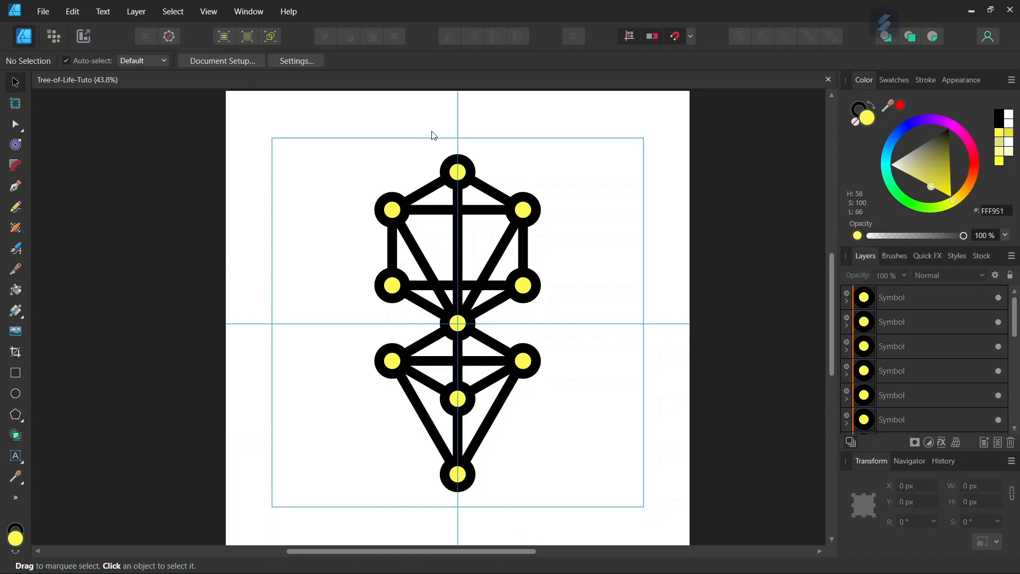
Create a new document in pixels with a page width and height of 2000 px each
left_click(41, 13)
left_click(53, 43)
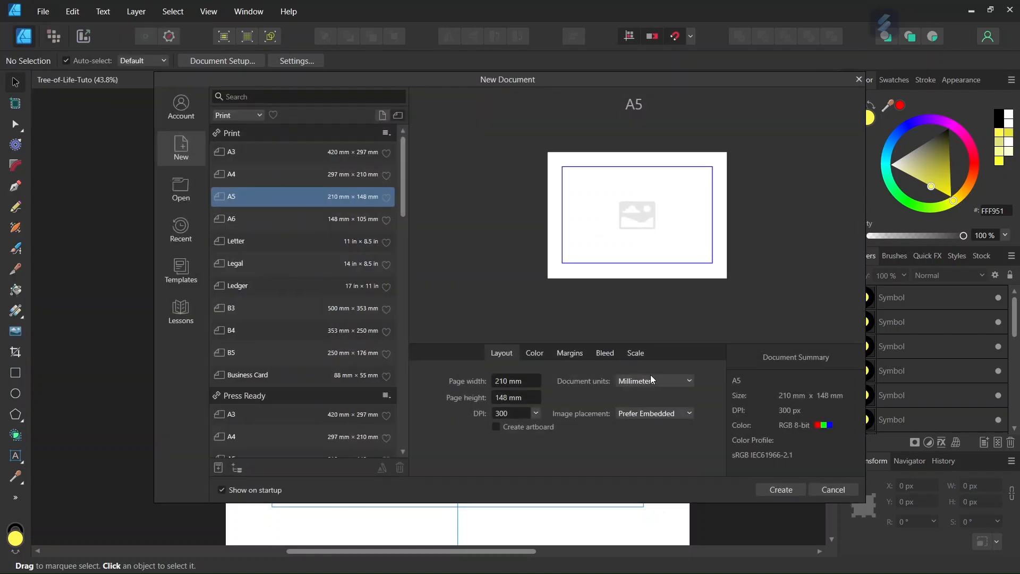
left_click(651, 381)
left_click(550, 390)
left_click(519, 381)
type("2000")
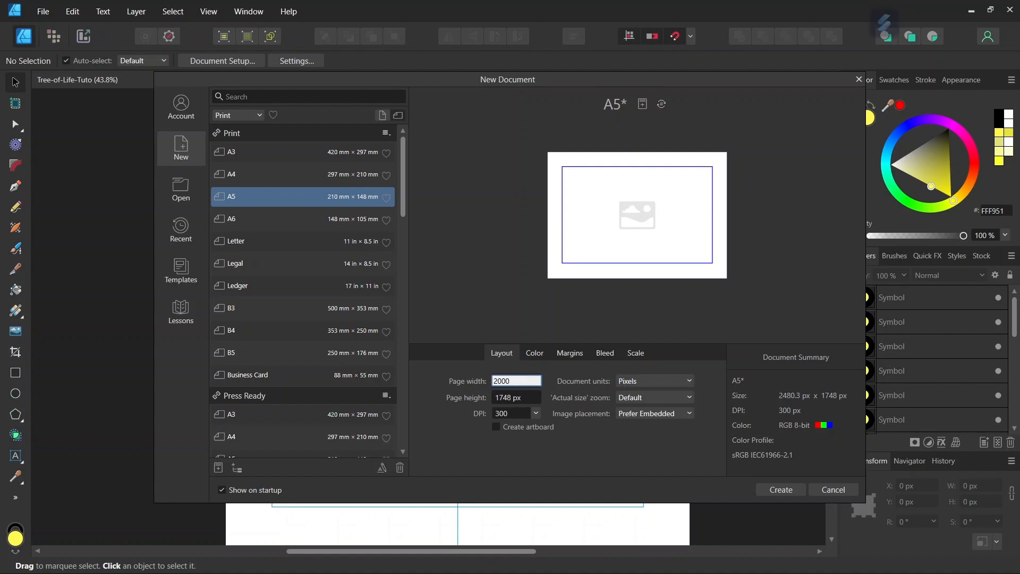
left_click(524, 401)
type("2000")
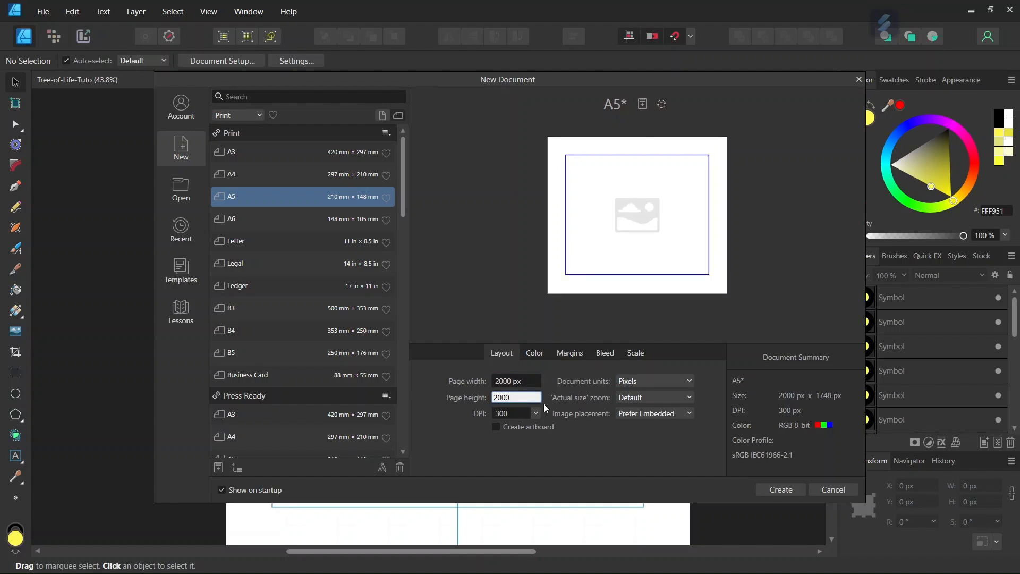
left_click(779, 490)
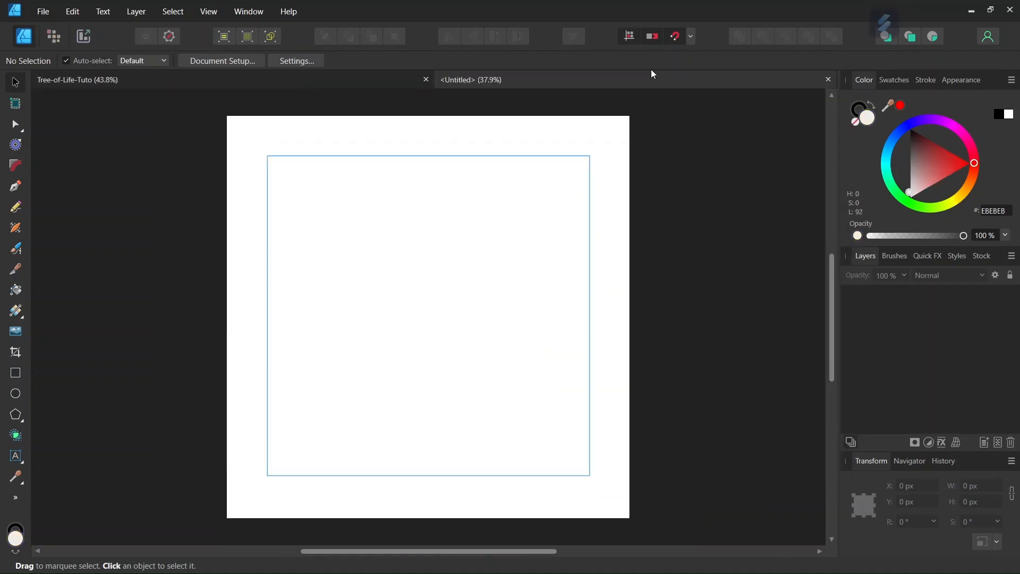
Add one horizontal guide at 1000 px and one vertical guide through the centre of the page
left_click(691, 38)
left_click(209, 14)
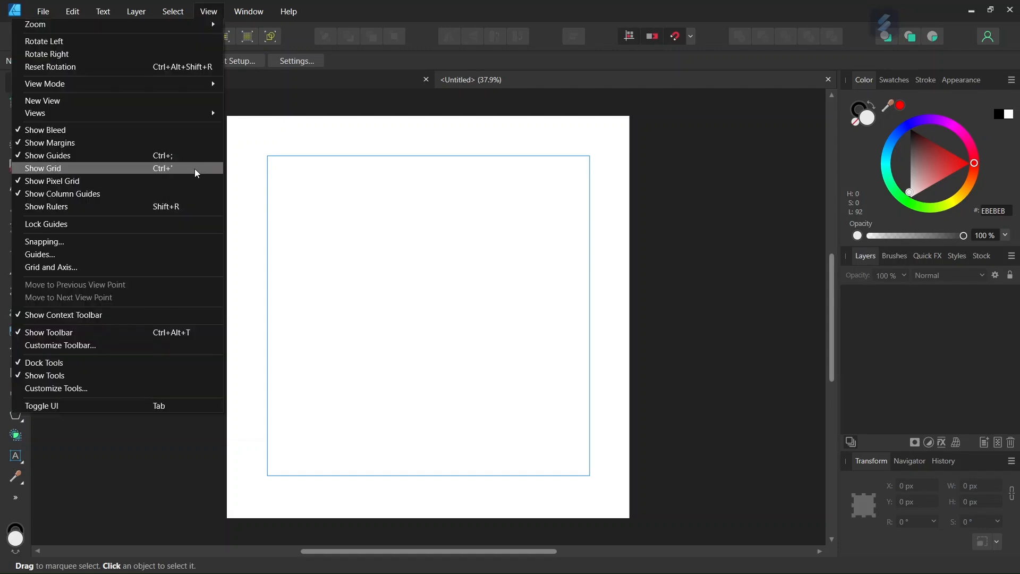
left_click(206, 257)
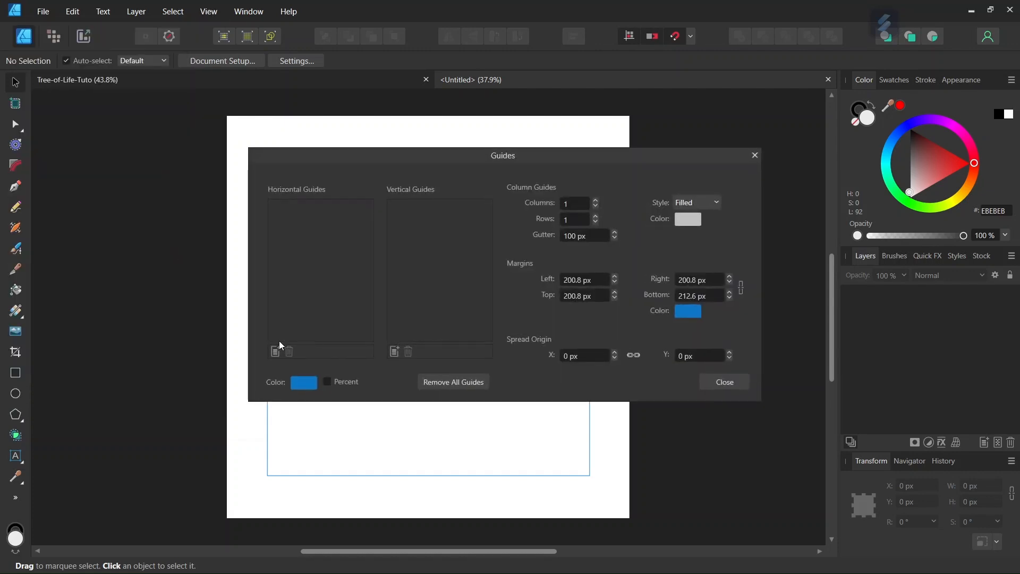
left_click(275, 352)
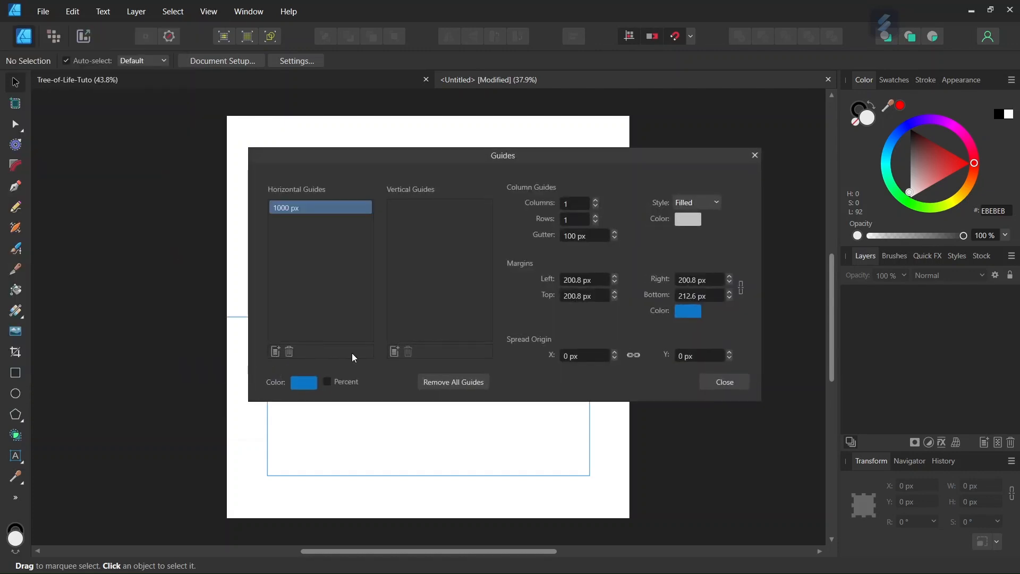
left_click(394, 352)
left_click(737, 383)
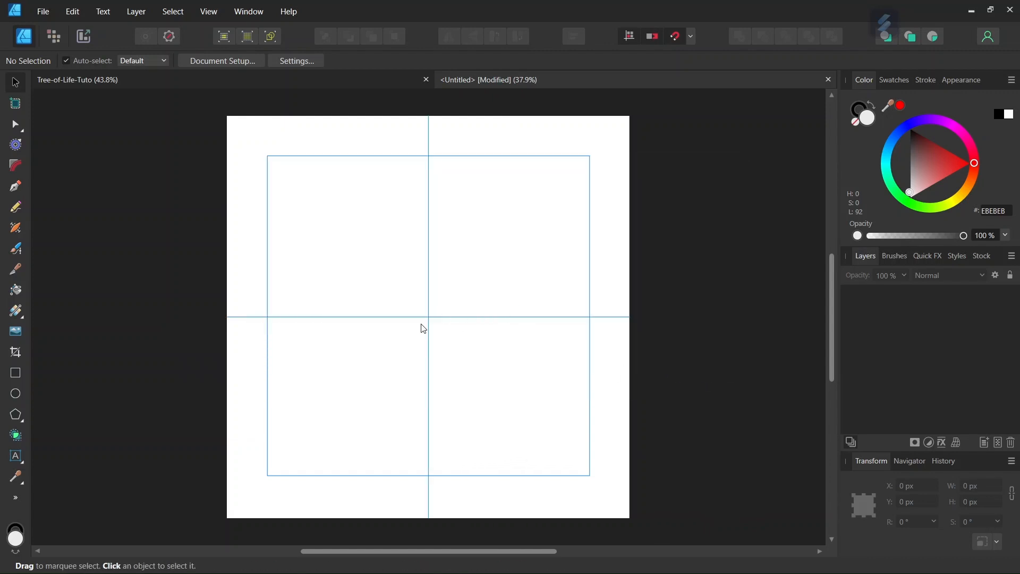
Set up the Polygon tool with 6 sides, no fill and a 10 pt black stroke
left_click(16, 414)
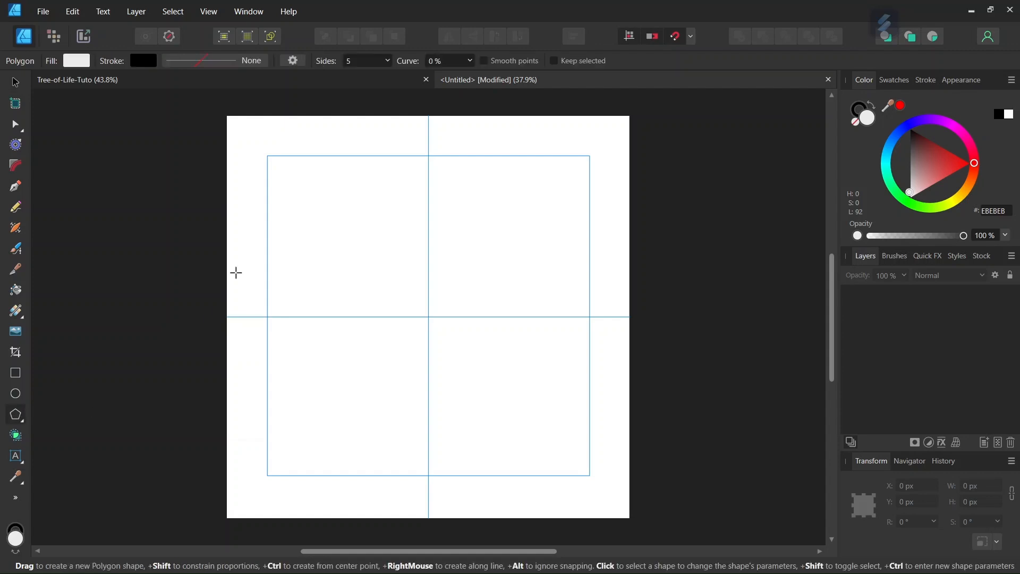
left_click(364, 61)
left_click(77, 60)
left_click(209, 85)
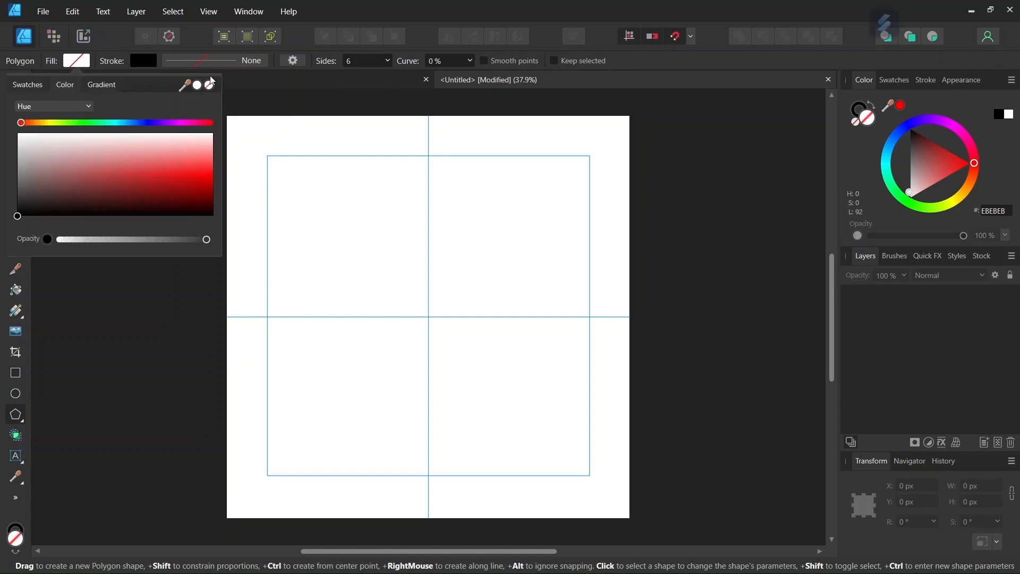
left_click(210, 58)
left_click(285, 107)
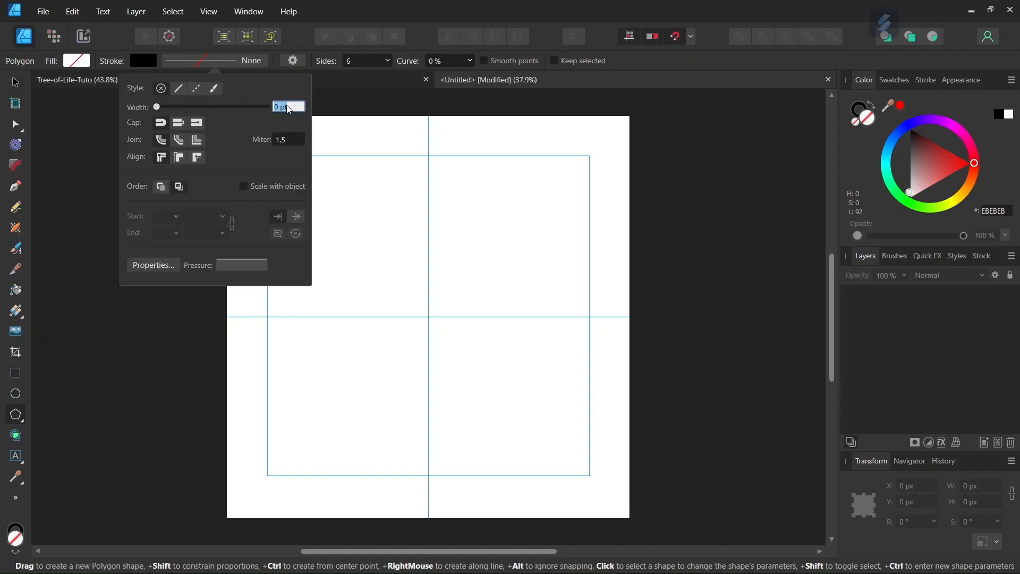
type("10")
key("Return")
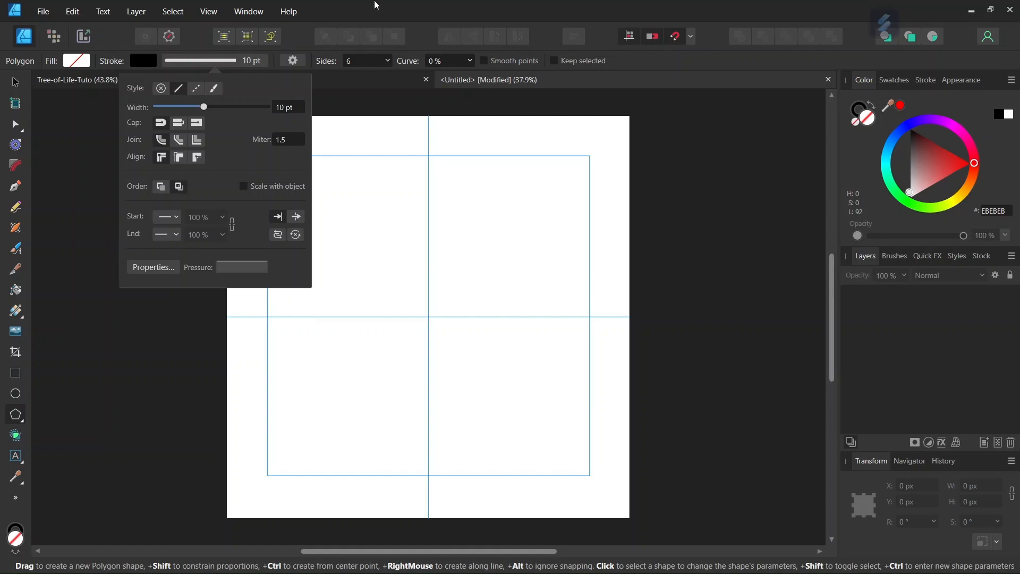
Draw a hexagon about 665 px wide and position it with its lowest vertex on the intersection of the guides
left_click_drag(319, 187, 461, 313)
left_click(15, 82)
left_click(348, 214)
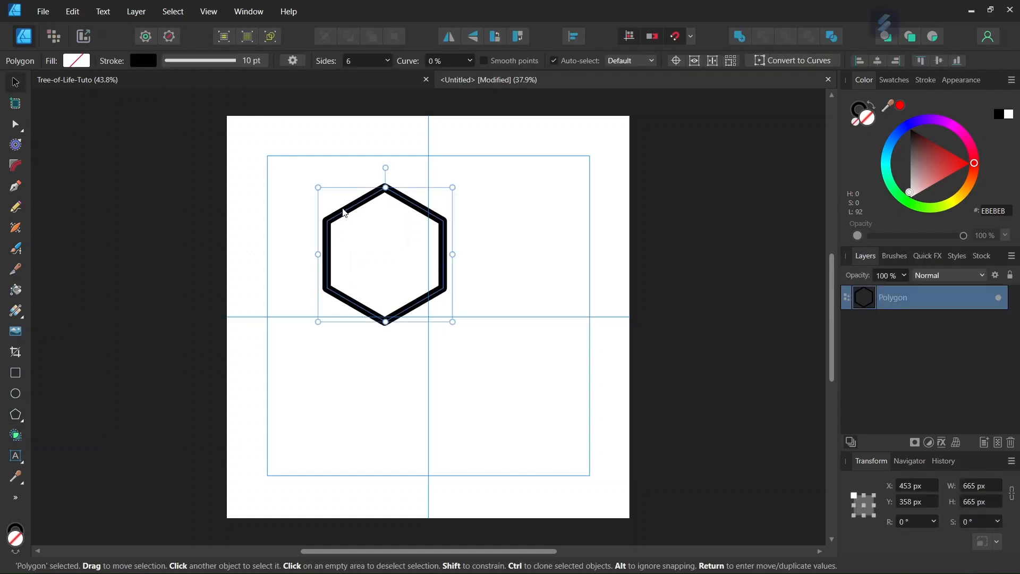
left_click_drag(372, 250, 415, 237)
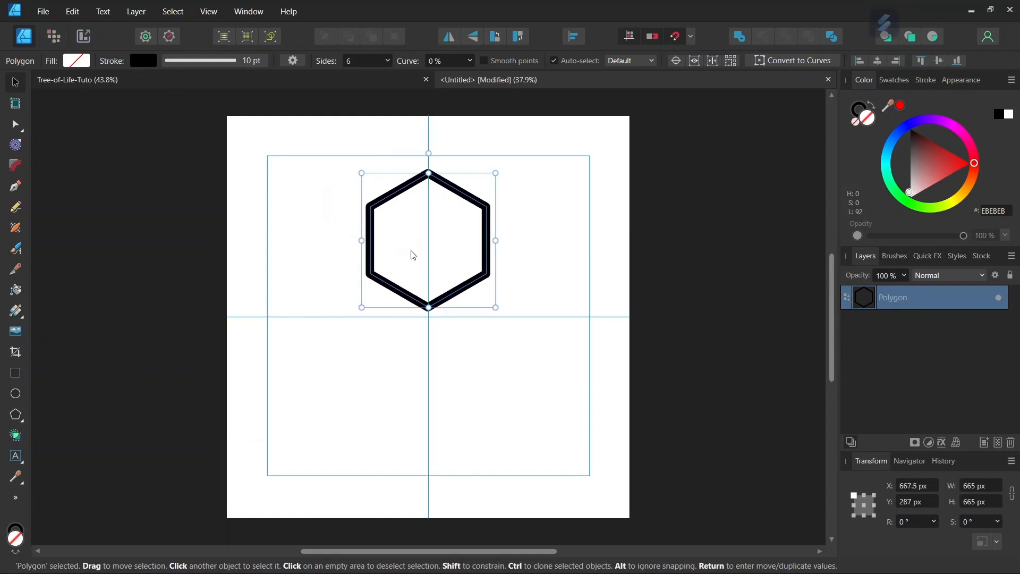
scroll(412, 247, "up", 4)
left_click_drag(473, 258, 470, 278)
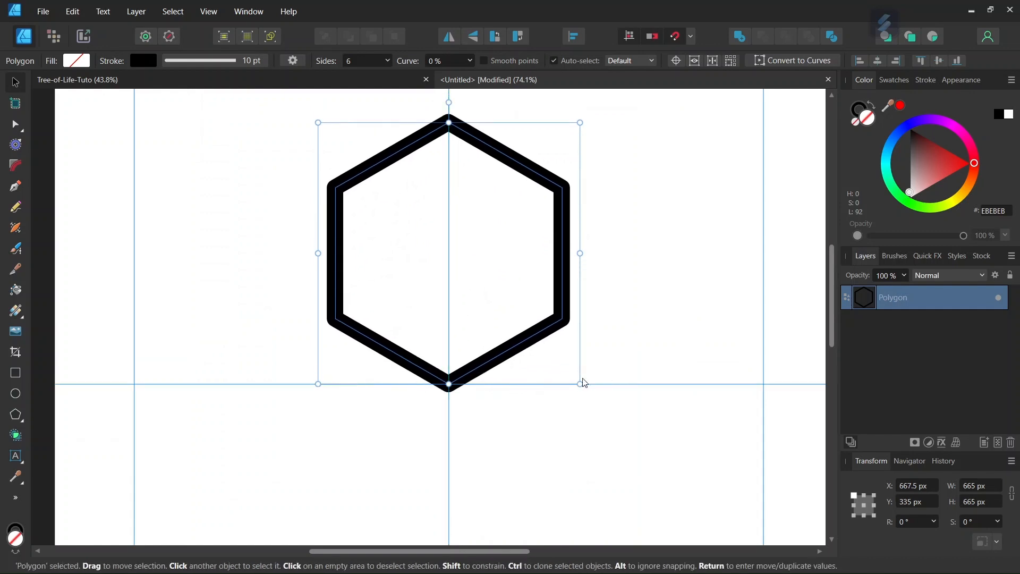
scroll(498, 389, "down", 3)
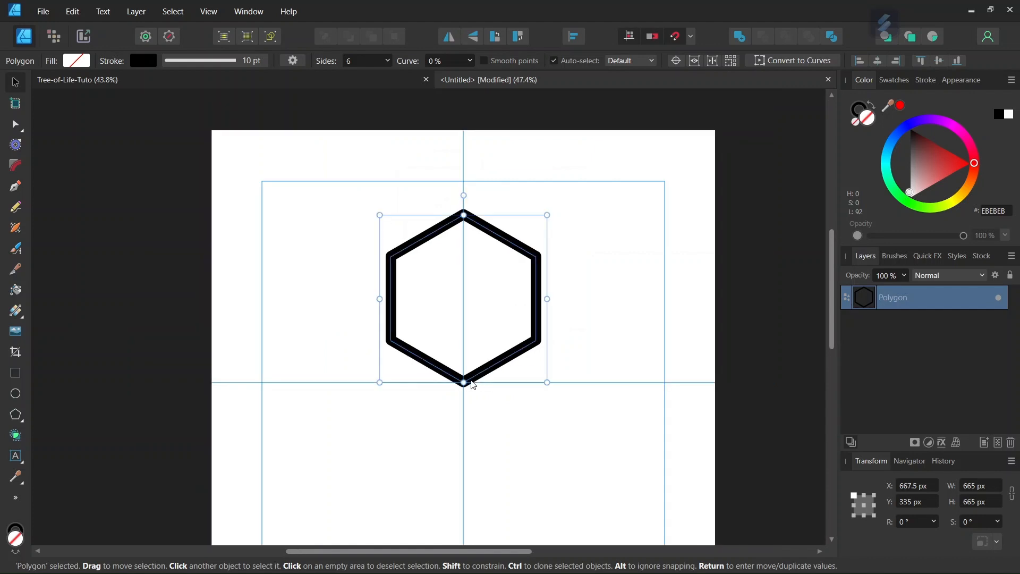
Duplicate the hexagon and place the copy directly below, with its top vertex touching the original's bottom vertex
key("ctrl+j")
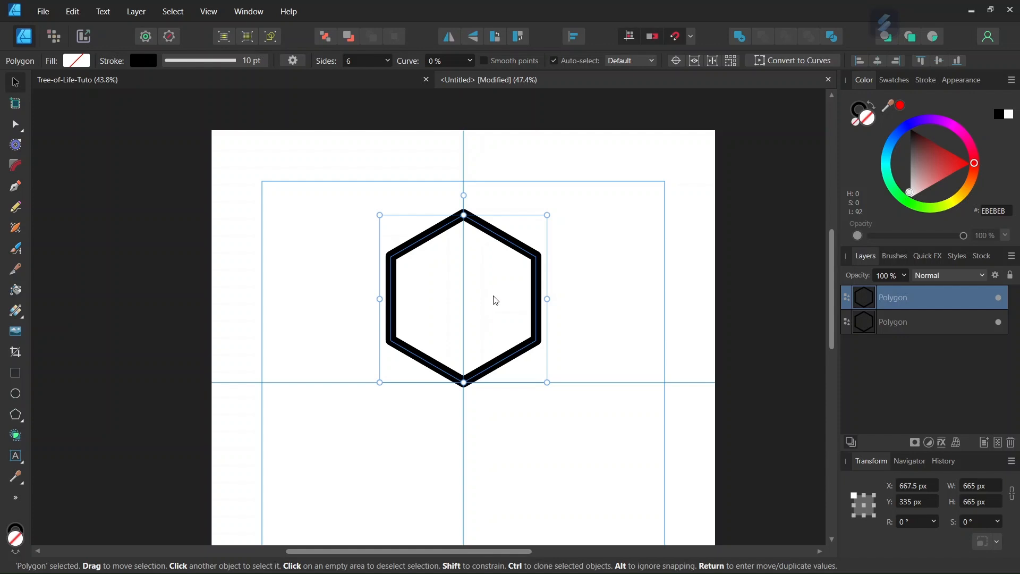
left_click_drag(496, 299, 490, 457)
scroll(481, 433, "up", 2)
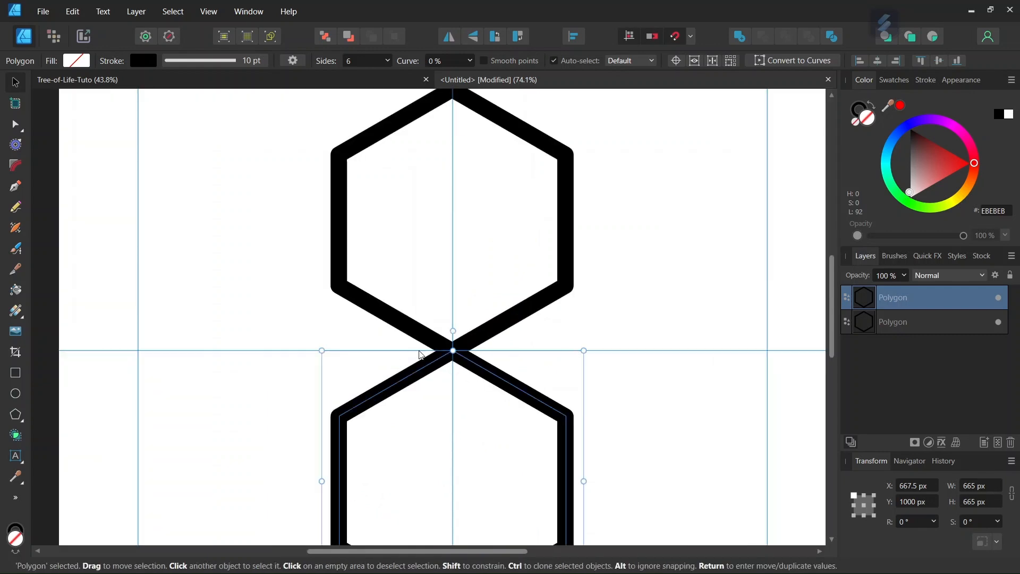
scroll(447, 355, "down", 2)
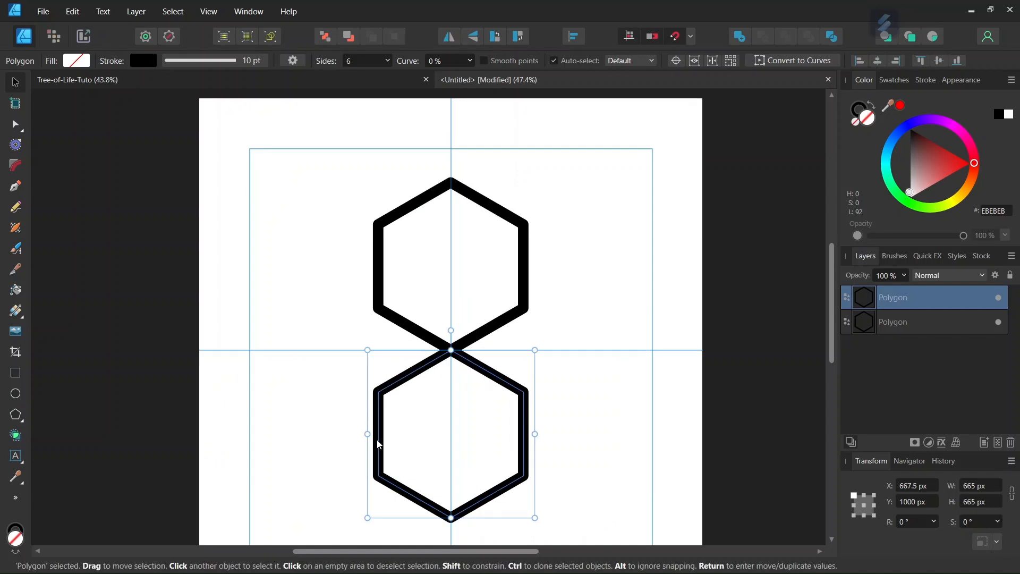
Convert the lower hexagon to curves so its nodes are editable
left_click(136, 11)
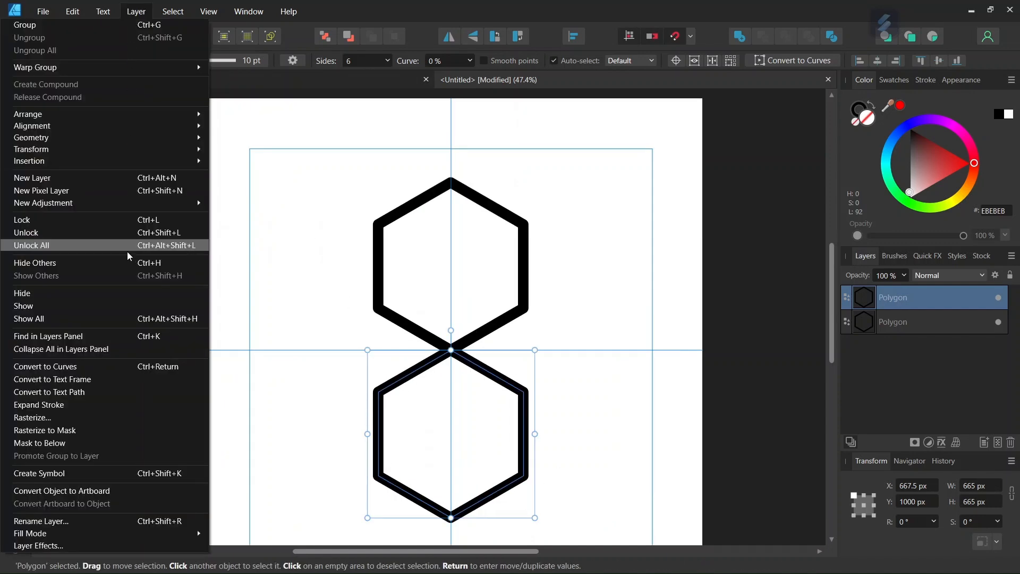
left_click(109, 364)
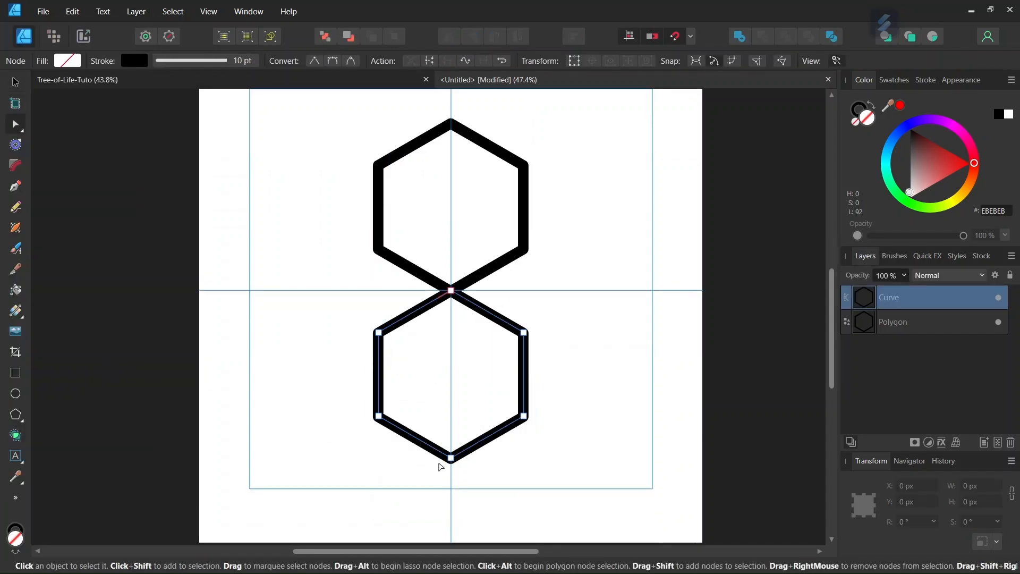
scroll(439, 463, "up", 3)
scroll(439, 455, "down", 1)
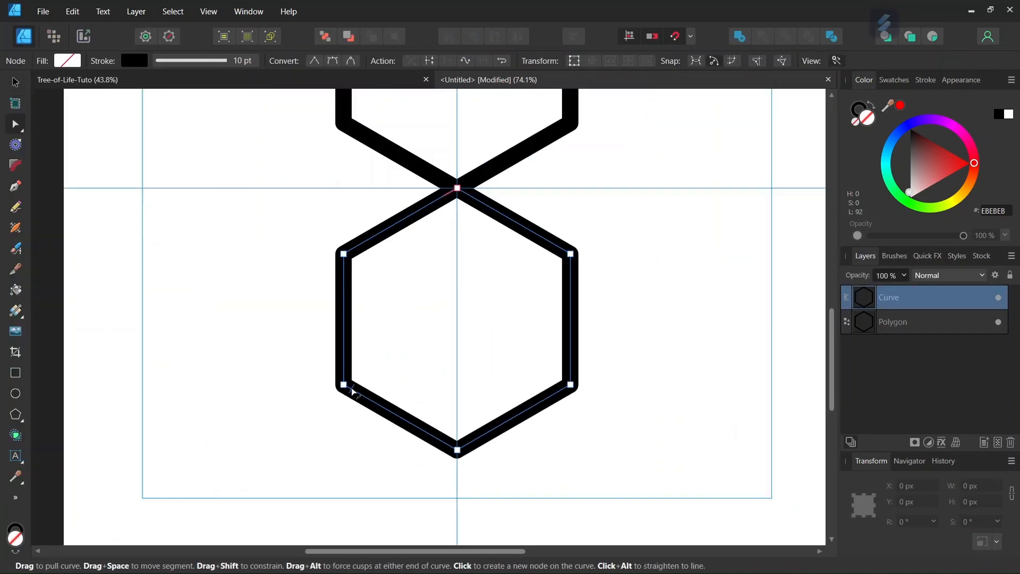
left_click_drag(580, 383, 572, 387)
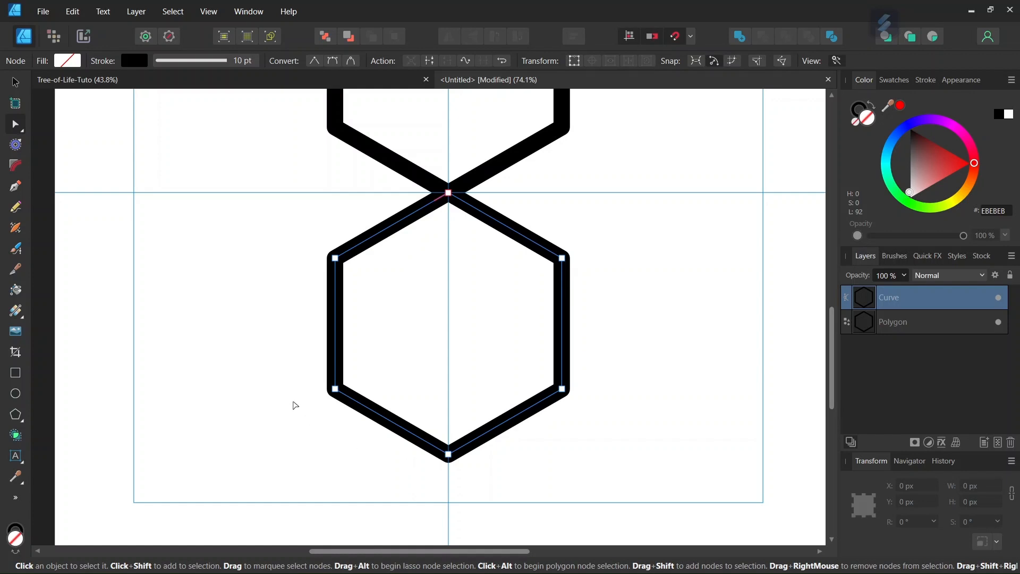
Draw a vertical Pen line from the upper hexagon's top vertex to the lower hexagon's bottom vertex
left_click(20, 193)
scroll(175, 281, "down", 2)
left_click_drag(380, 552, 346, 551)
scroll(330, 349, "up", 1)
scroll(410, 105, "up", 1)
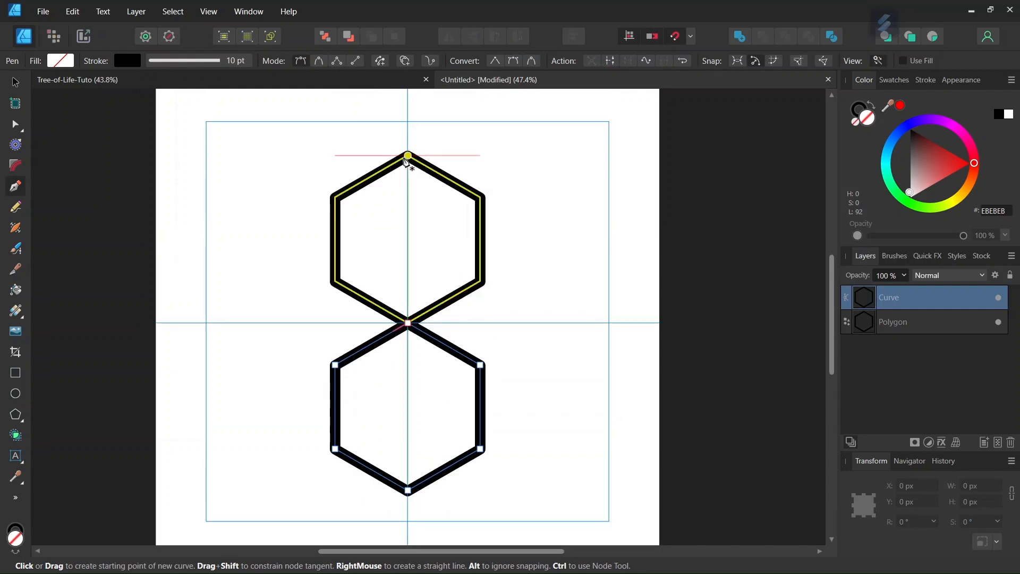
left_click(408, 155)
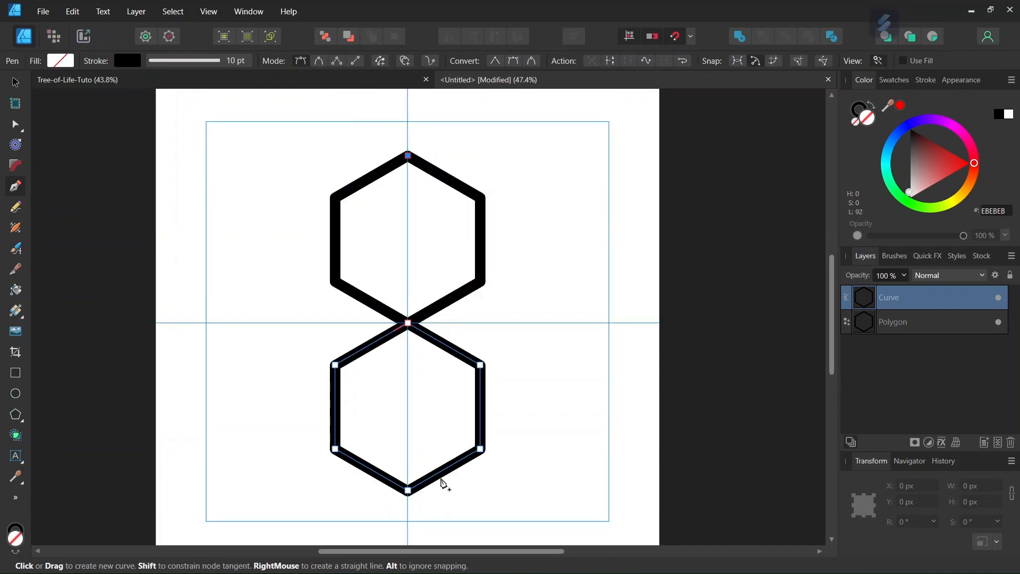
left_click(408, 490)
key("Escape")
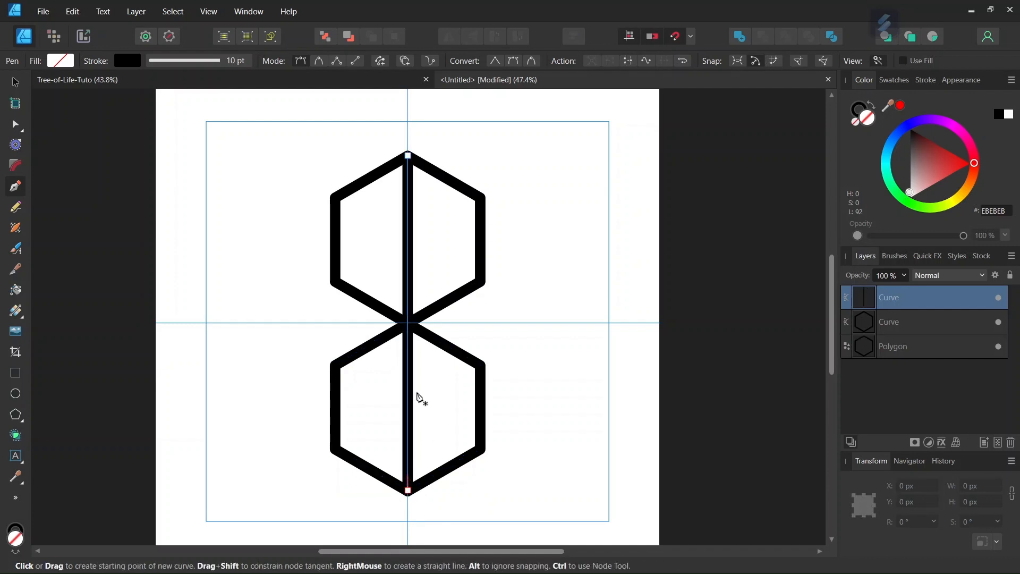
Draw two horizontal Pen lines across the upper hexagon, one joining its upper side vertices and one joining its lower side vertices
scroll(373, 227, "up", 2)
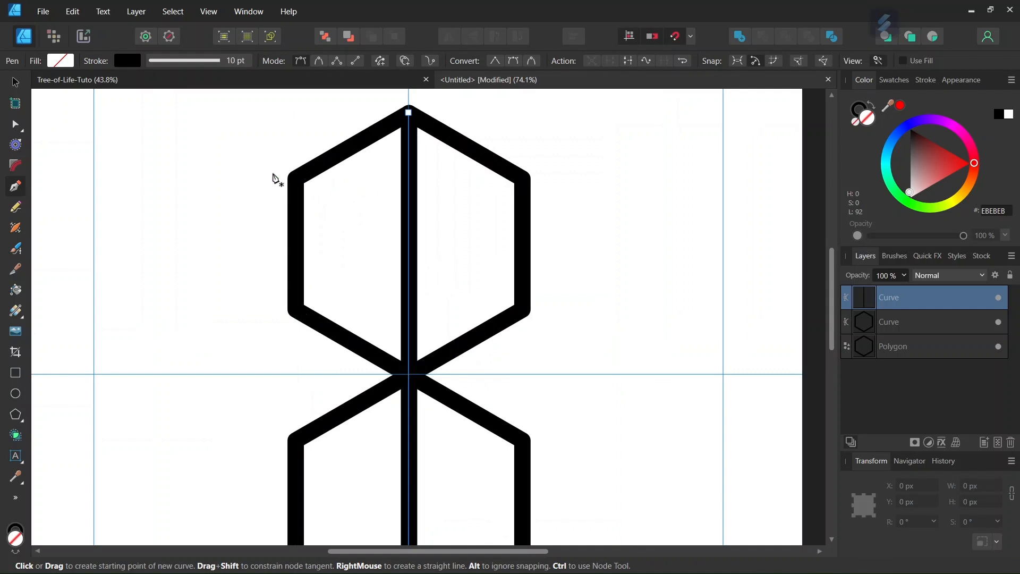
left_click(295, 178)
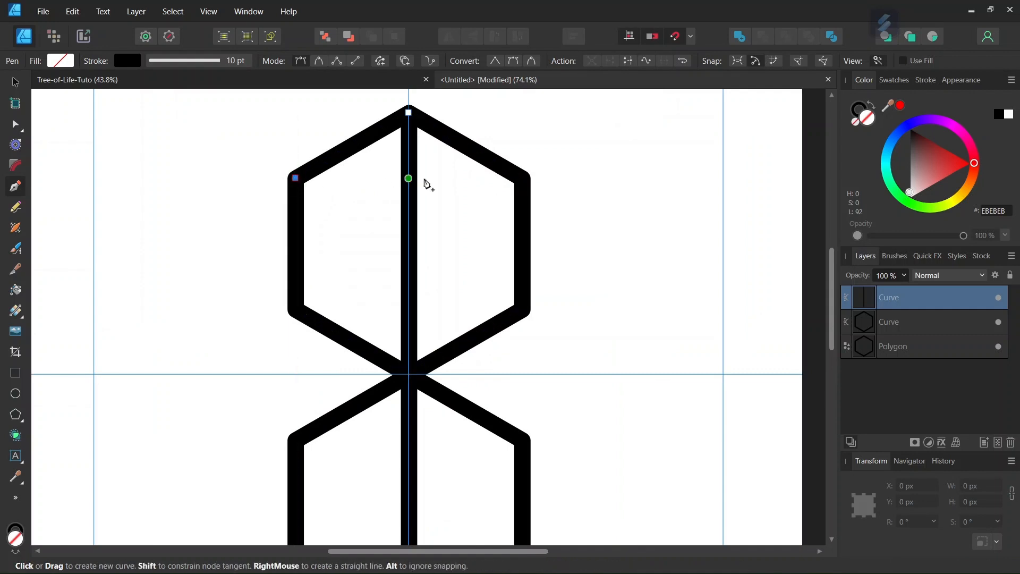
left_click(522, 179)
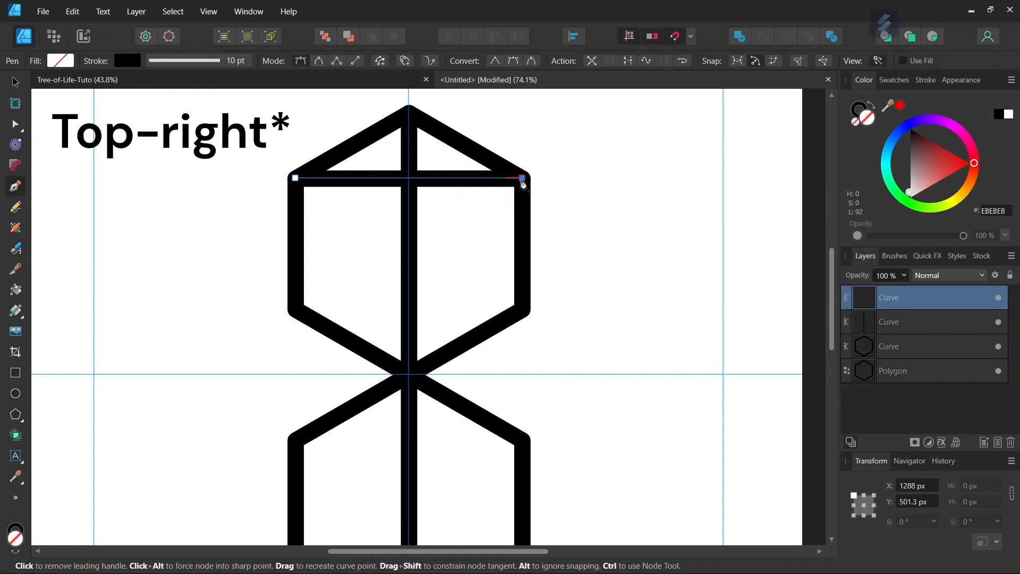
key("Escape")
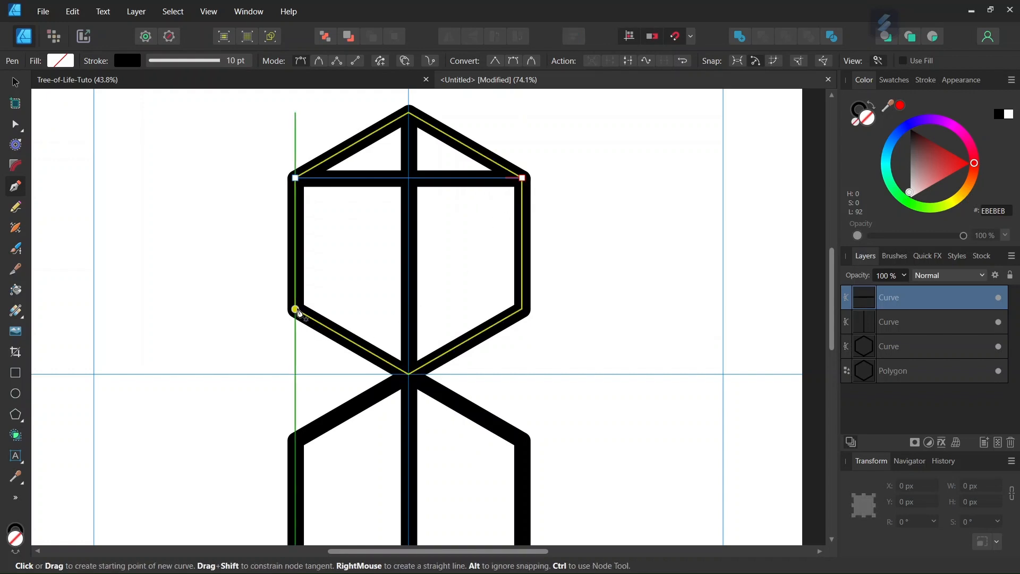
left_click(295, 309)
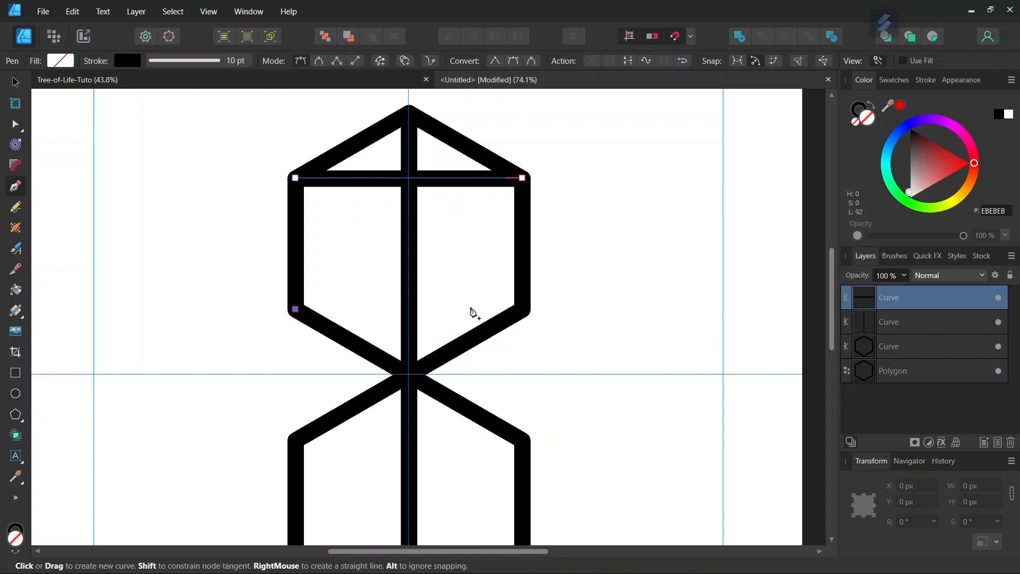
left_click(522, 309)
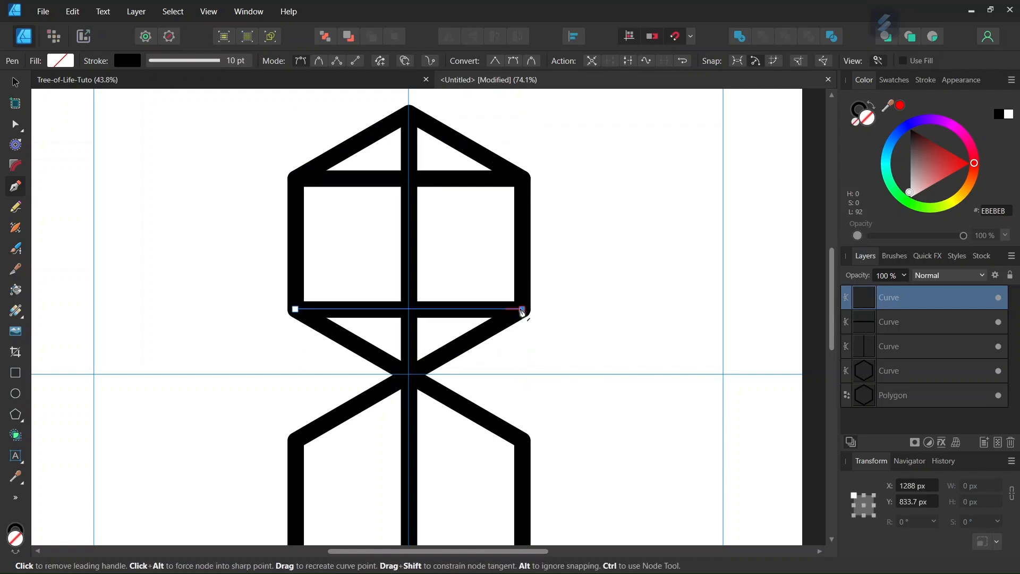
key("Escape")
Draw a horizontal Pen line across the lower hexagon between its two upper side vertices
scroll(349, 415, "down", 2)
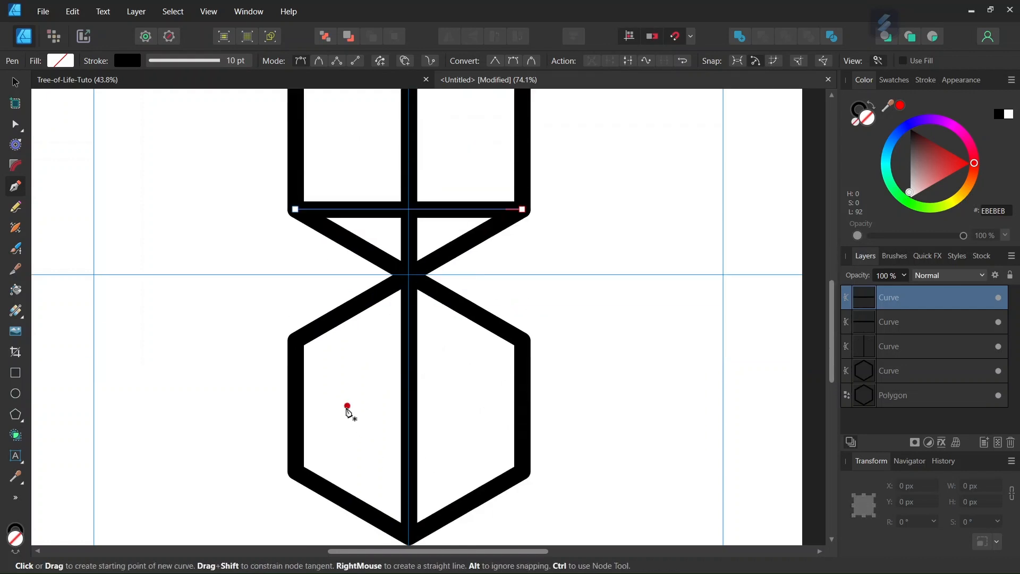
left_click(296, 340)
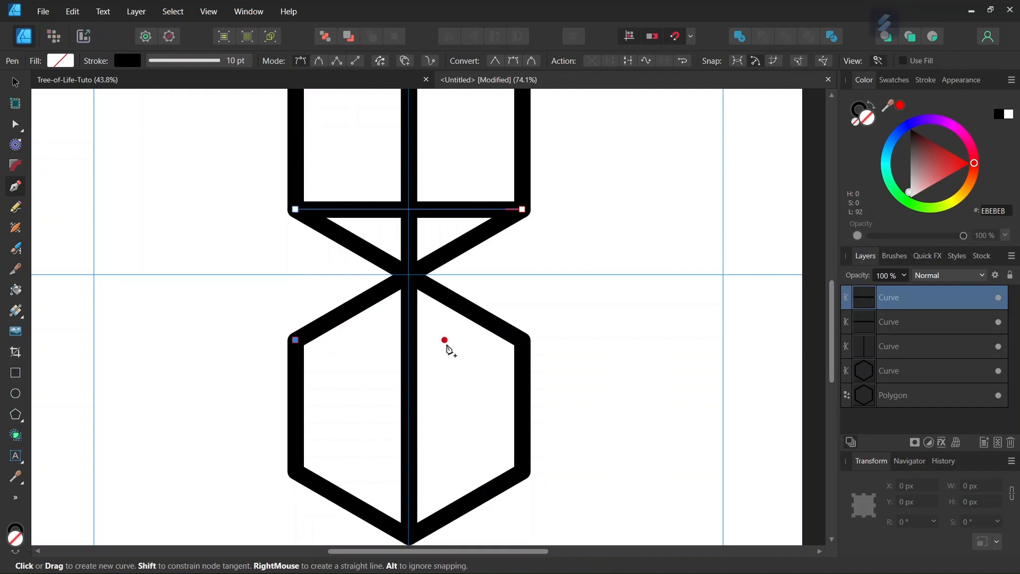
left_click(523, 340)
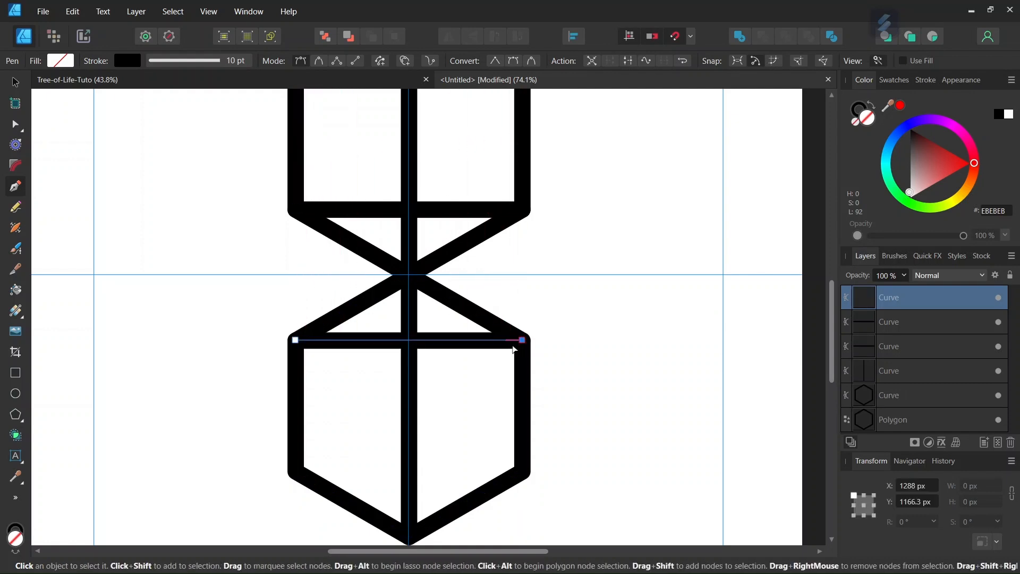
Draw a V-shaped Pen line in the upper hexagon, joining its two upper side vertices through its bottom vertex
scroll(514, 349, "down", 2)
key("Escape")
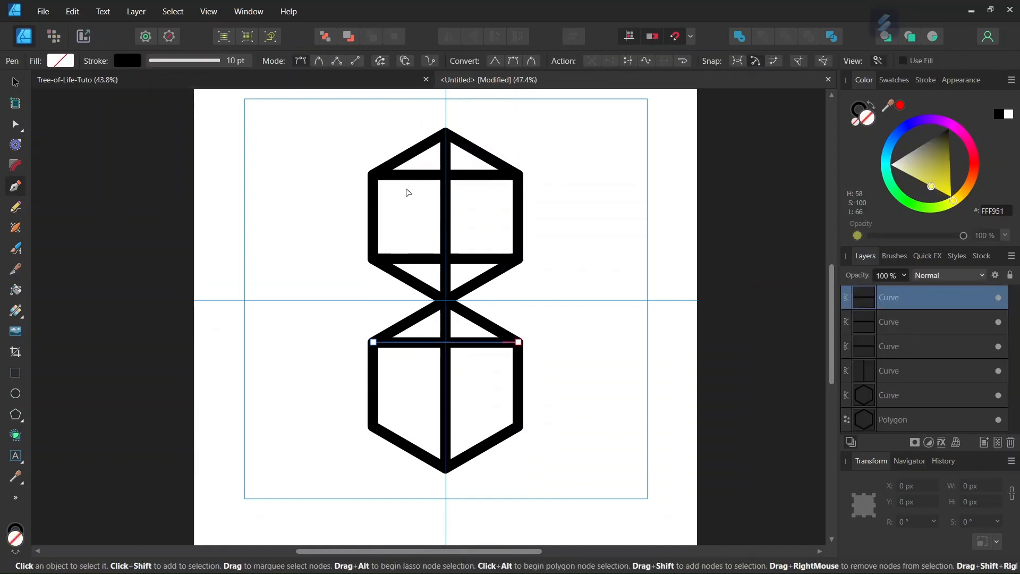
scroll(398, 191, "up", 1)
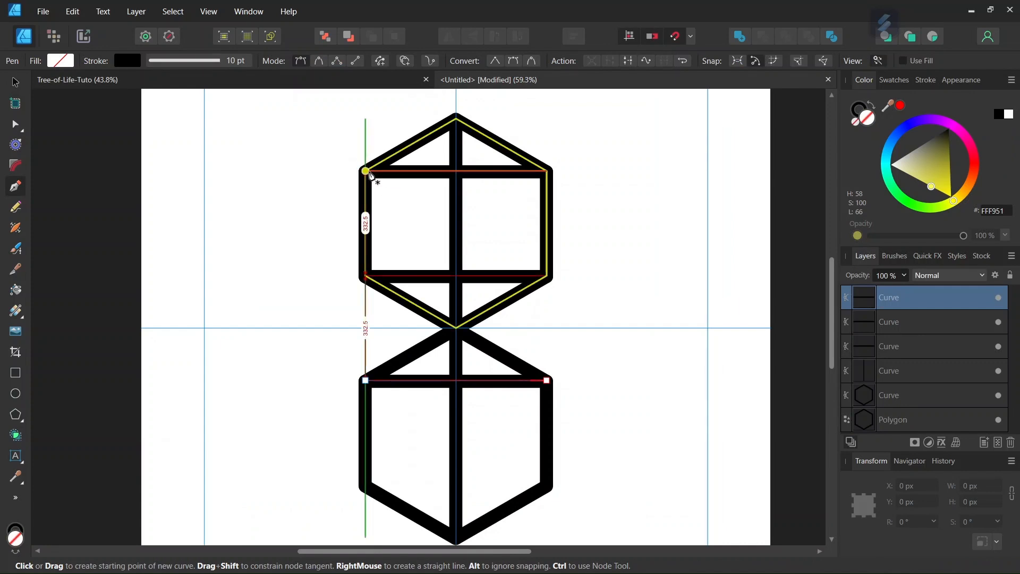
left_click(370, 174)
left_click(456, 328)
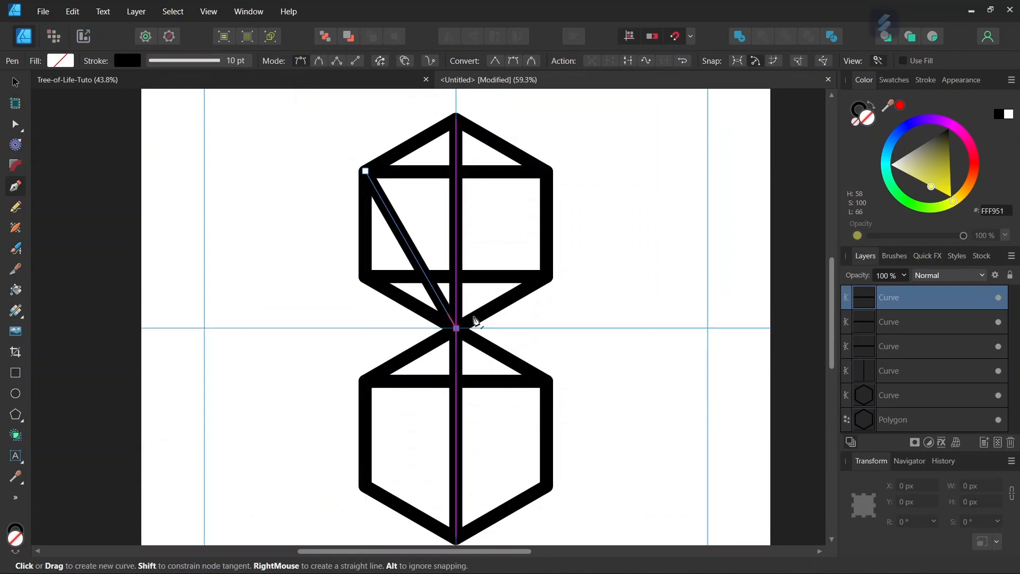
left_click(547, 171)
key("Escape")
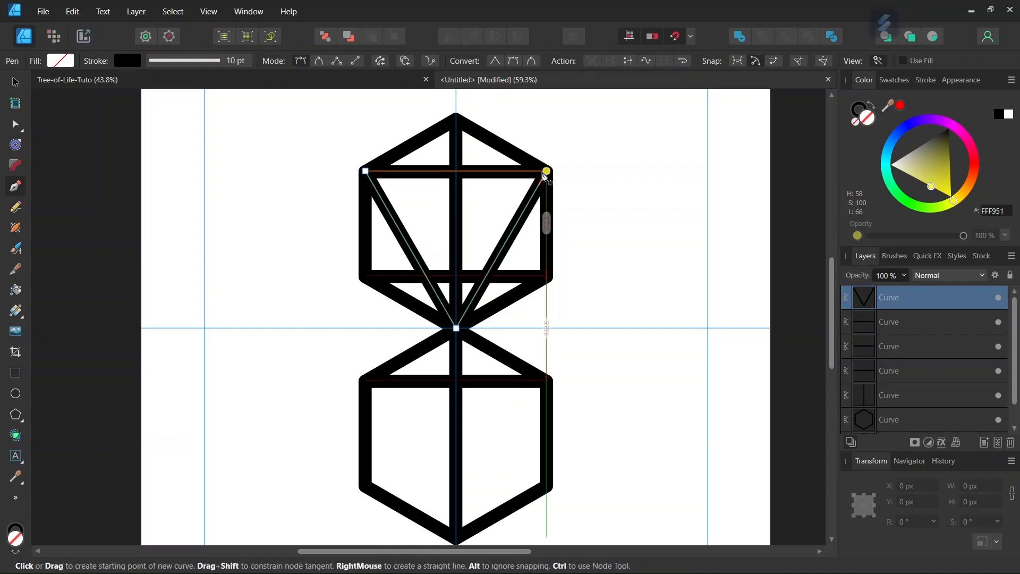
Draw a shallow V-shaped Pen line in the lower hexagon, joining its two upper side vertices through the hexagon's centre
scroll(468, 487, "up", 1)
scroll(467, 486, "up", 2)
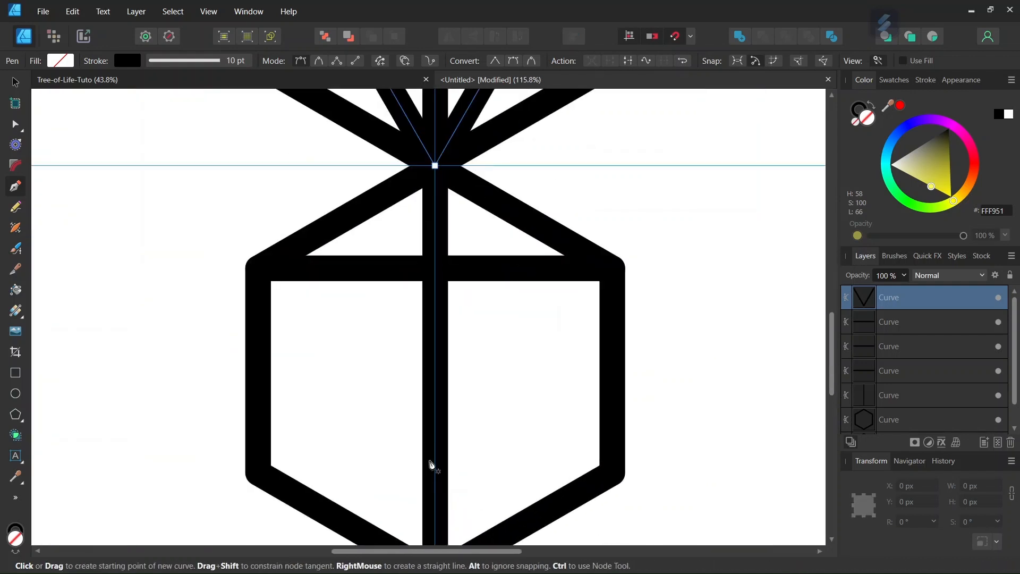
scroll(431, 467, "down", 1)
scroll(429, 440, "down", 1)
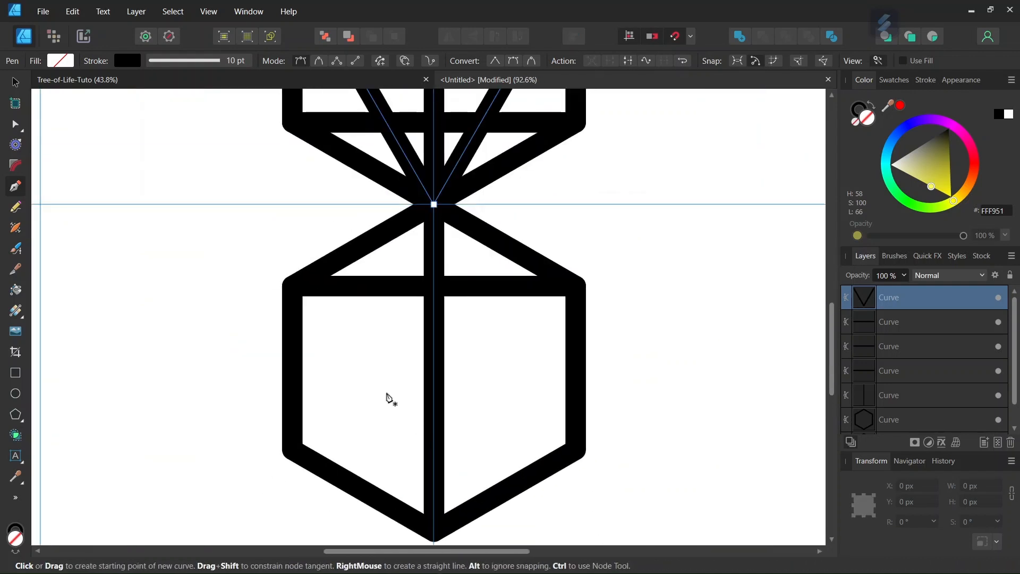
left_click(293, 286)
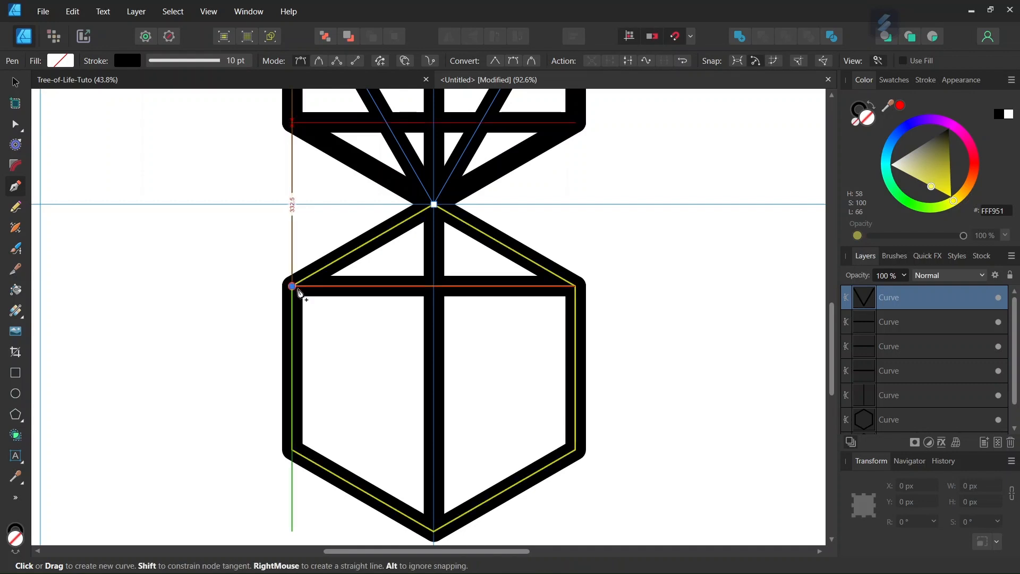
left_click(434, 368)
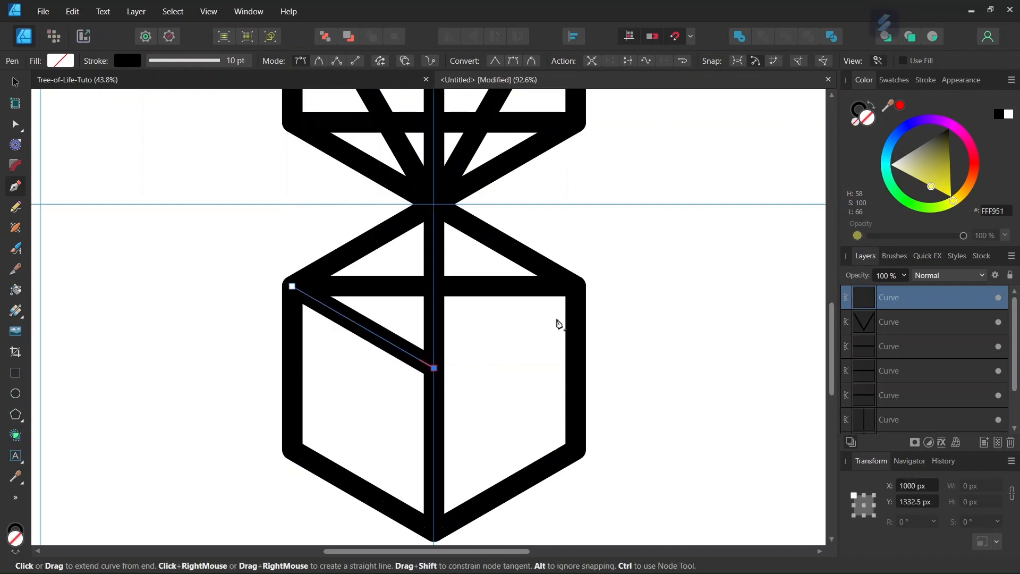
left_click(575, 287)
key("Escape")
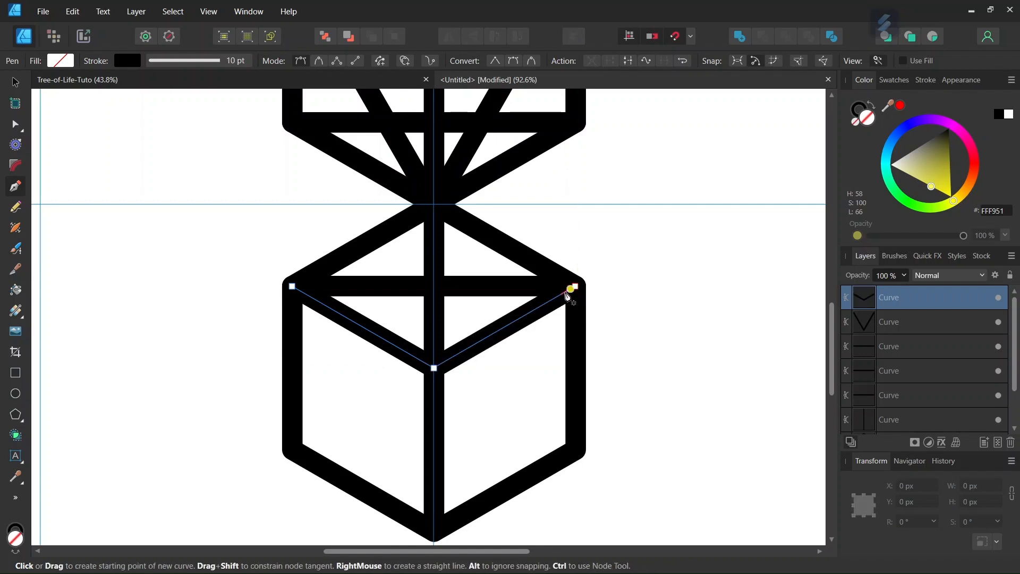
Draw a deep V-shaped Pen line in the lower hexagon, joining its upper side vertices through its bottom vertex, and deselect it
scroll(372, 395, "down", 1)
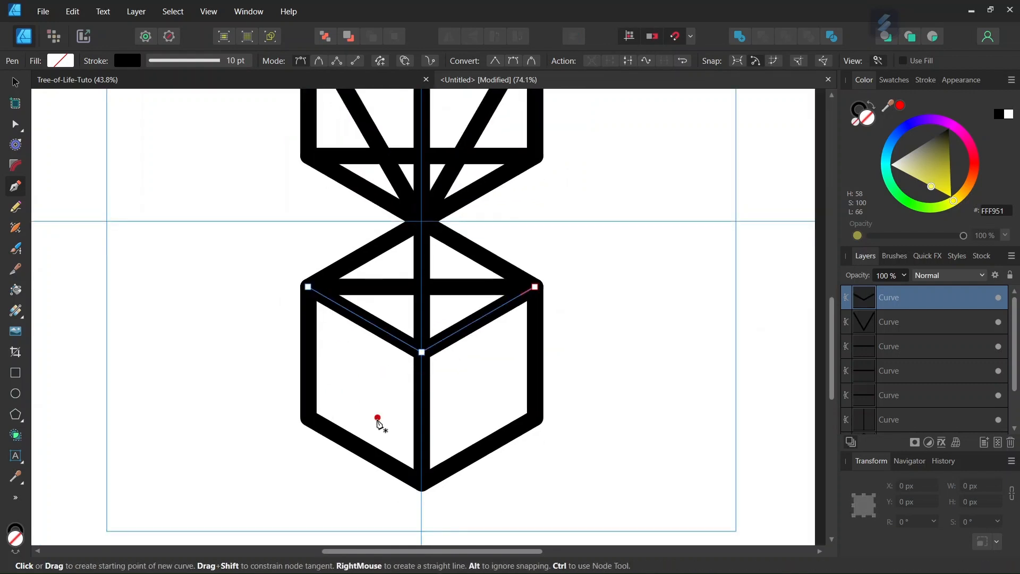
scroll(375, 409, "up", 1)
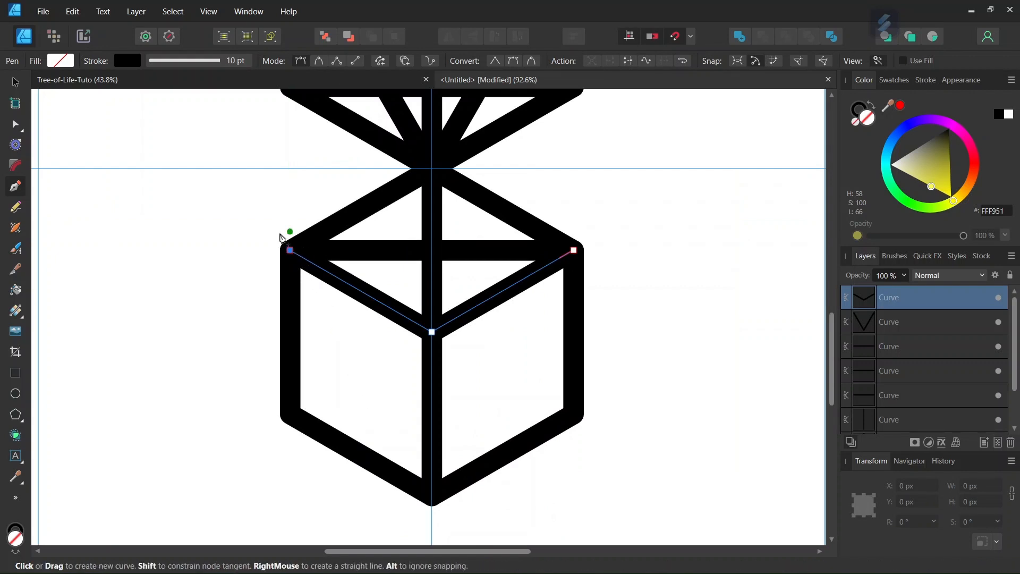
left_click(432, 496)
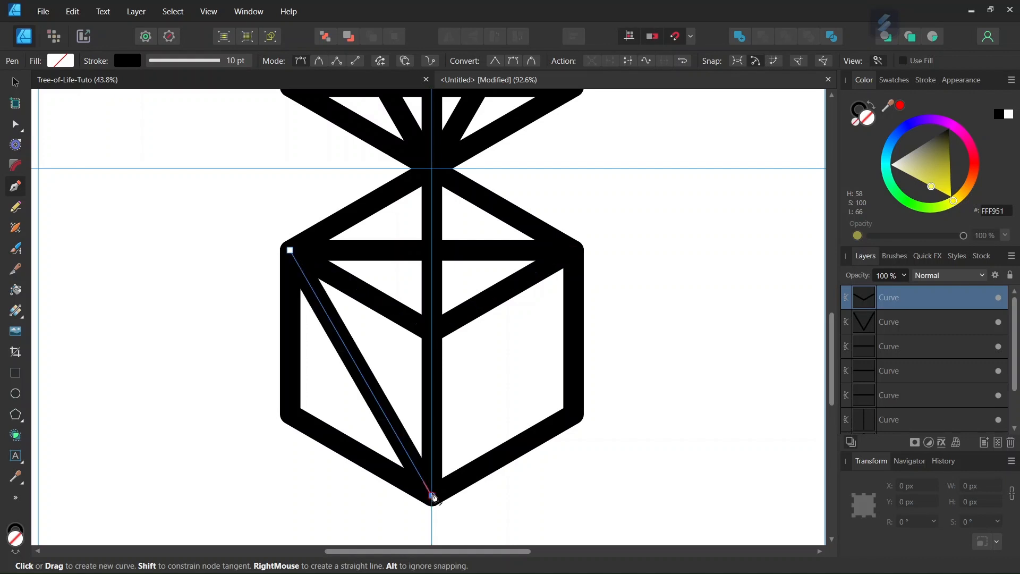
left_click(574, 255)
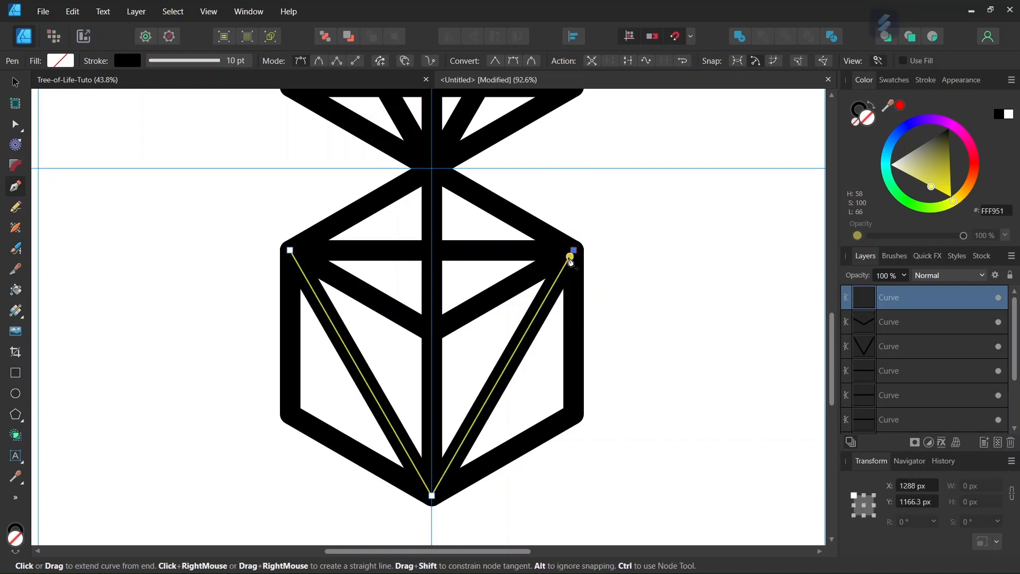
left_click(15, 83)
scroll(251, 393, "down", 1)
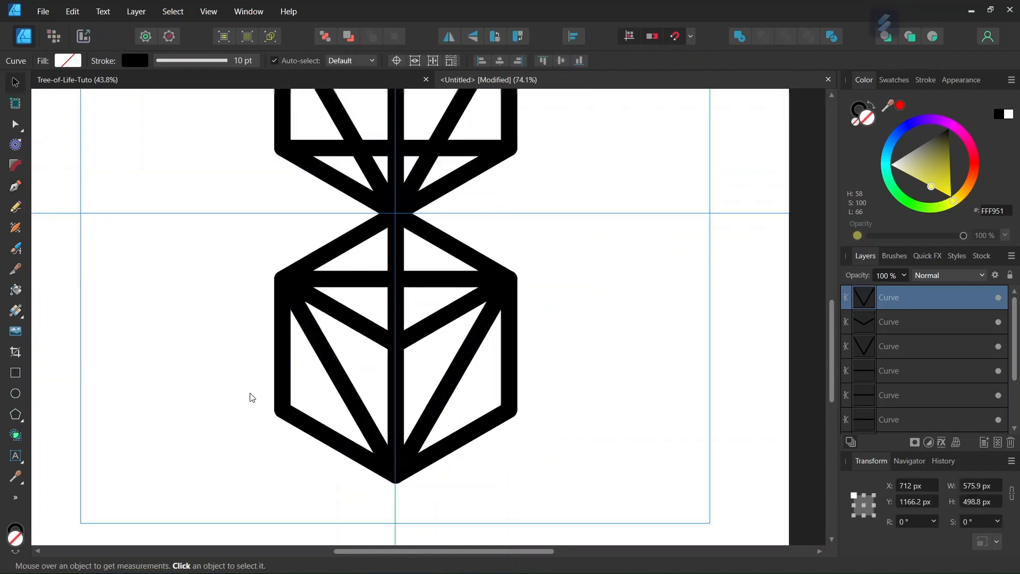
left_click(189, 330)
Break the lower hexagon's curve at its two upper side nodes to separate its upper edges from the rest
scroll(189, 333, "down", 1)
scroll(329, 413, "up", 1)
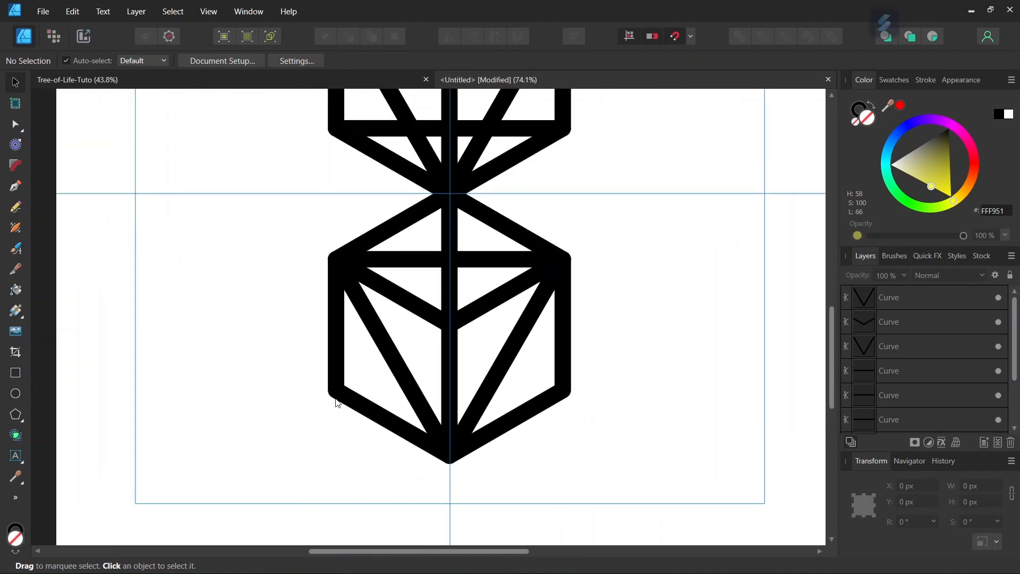
left_click(342, 400)
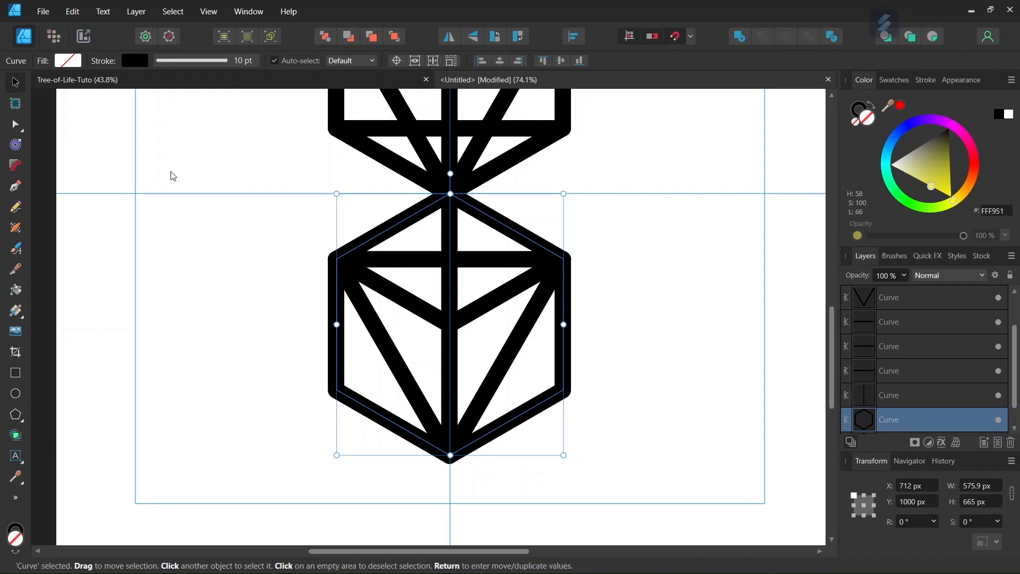
left_click(15, 124)
scroll(384, 322, "up", 5)
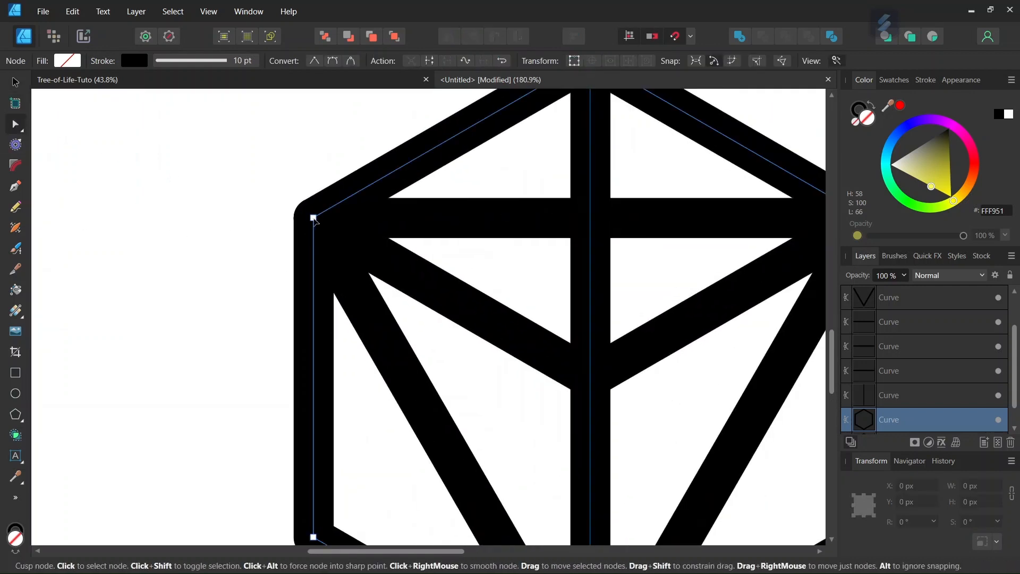
left_click(314, 218)
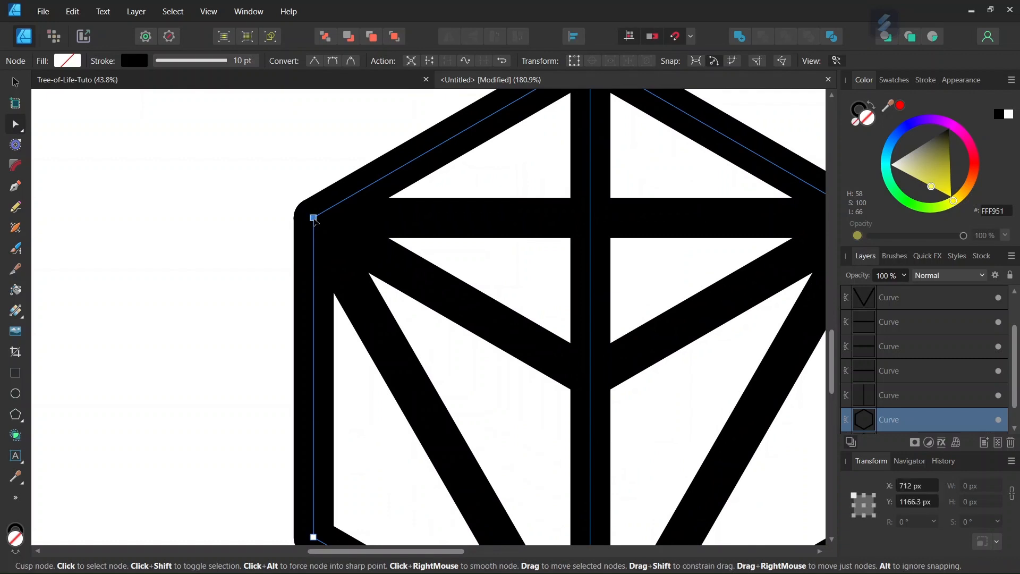
left_click(429, 62)
left_click_drag(318, 553, 403, 552)
scroll(570, 200, "up", 1, "ctrl")
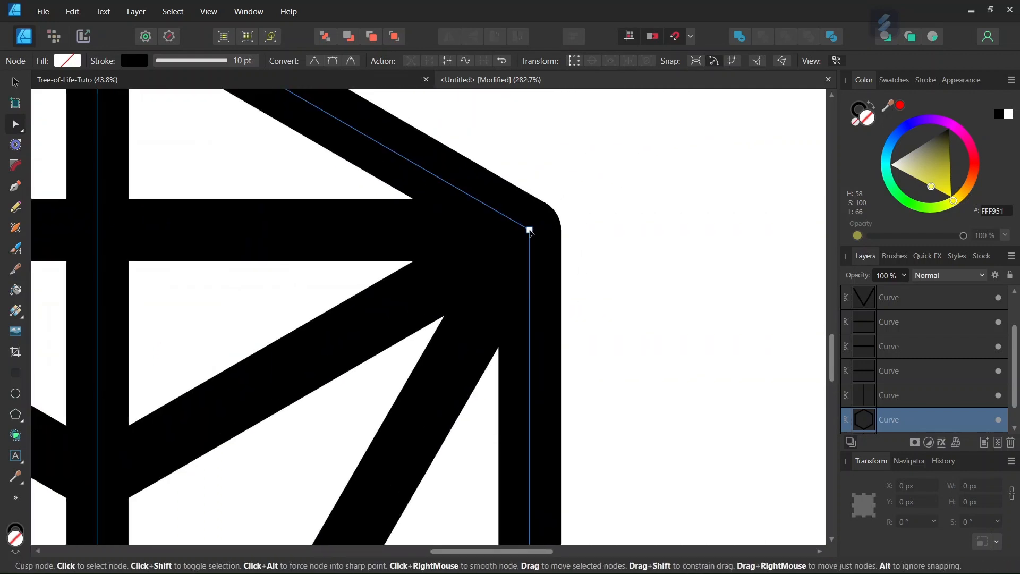
left_click(530, 230)
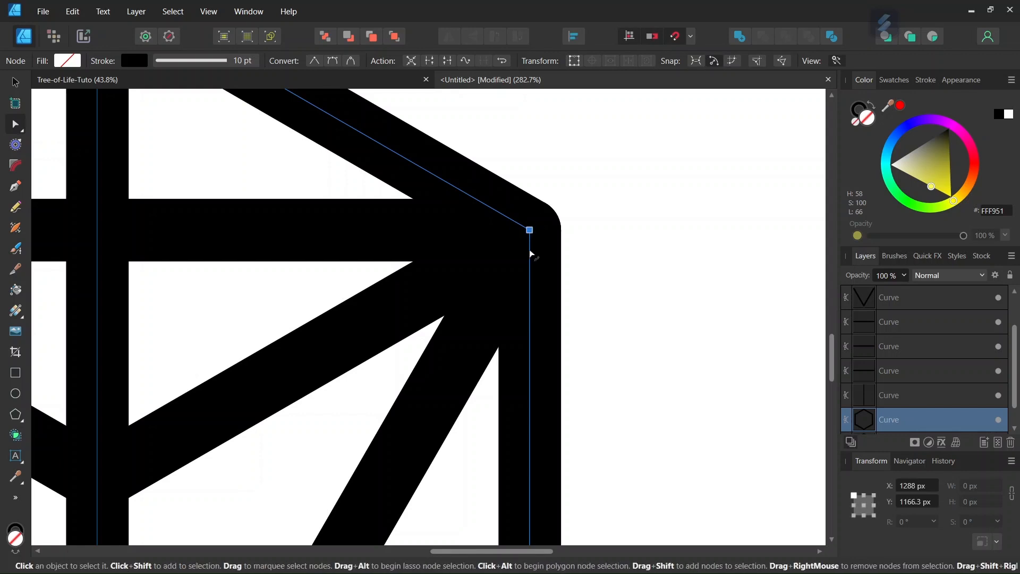
left_click(430, 61)
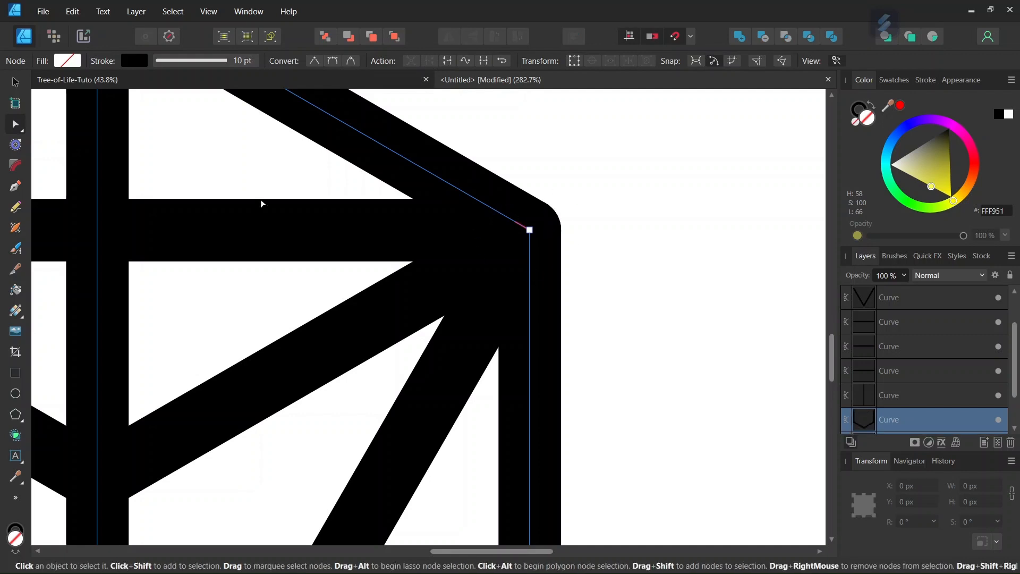
Delete the lower part of the split hexagon, keeping its two upper edges
left_click(16, 82)
scroll(515, 318, "down", 5)
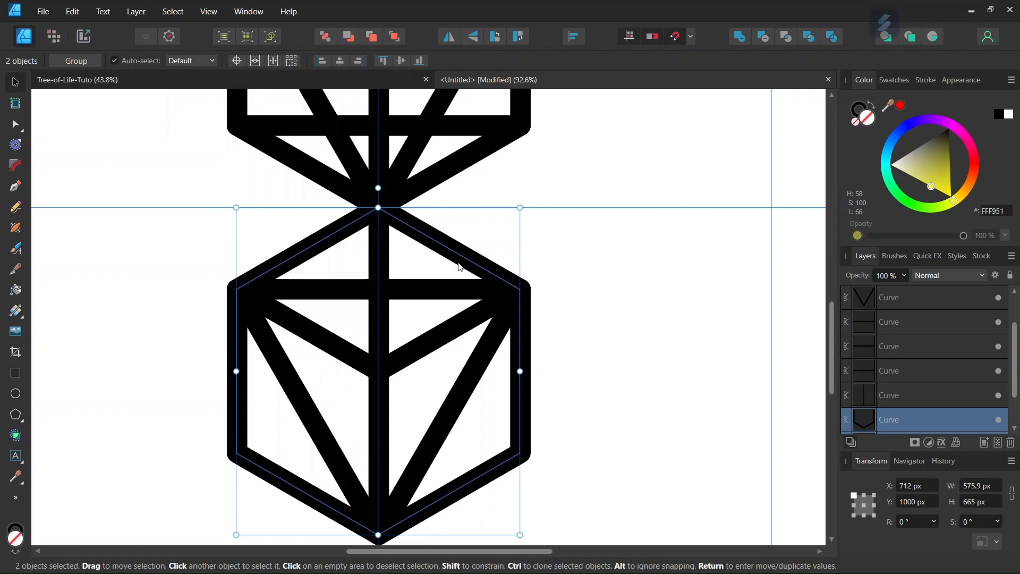
left_click(520, 458)
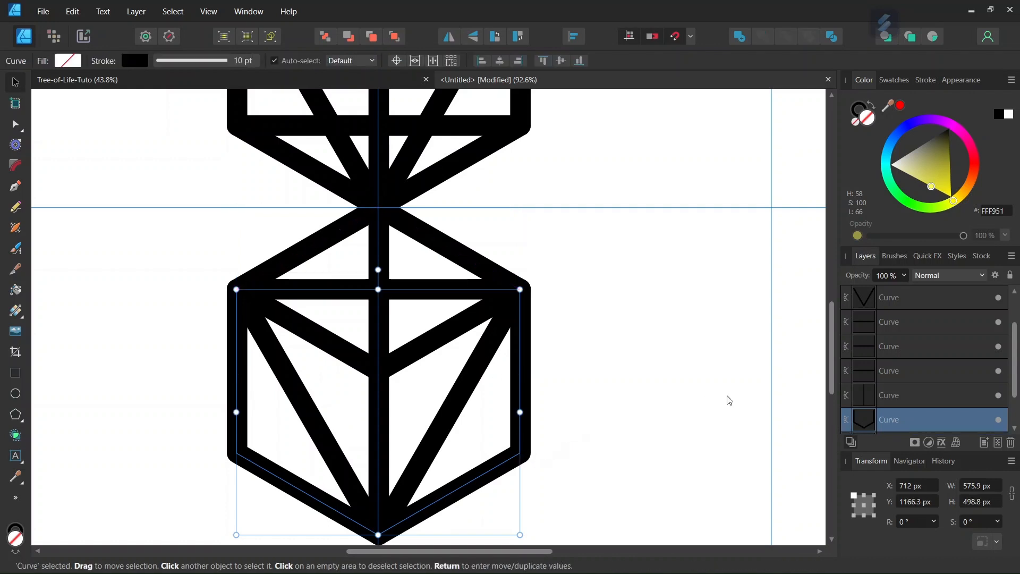
left_click(1012, 443)
left_click(682, 392)
scroll(604, 412, "down", 1)
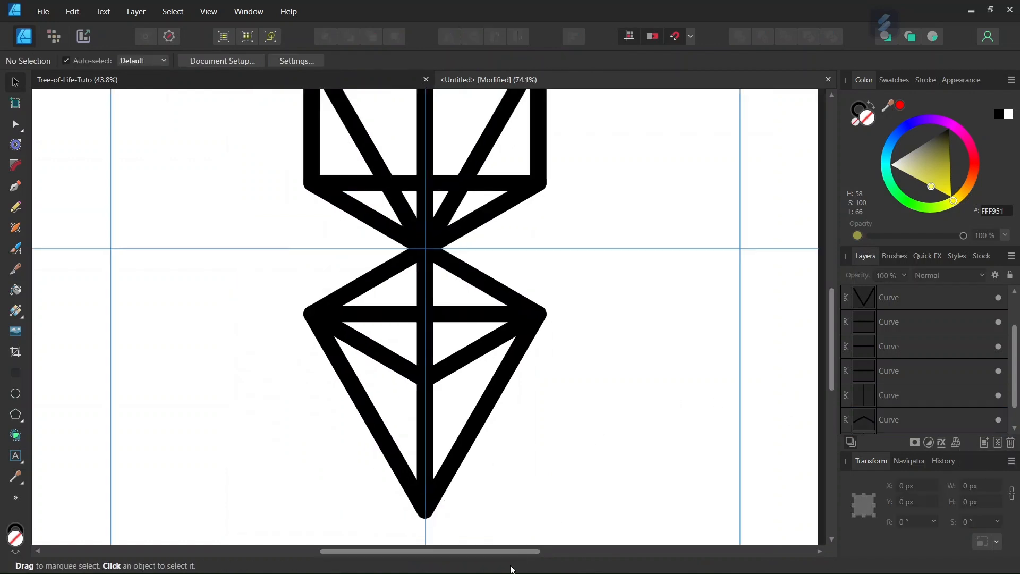
left_click_drag(492, 551, 463, 551)
scroll(465, 345, "down", 3)
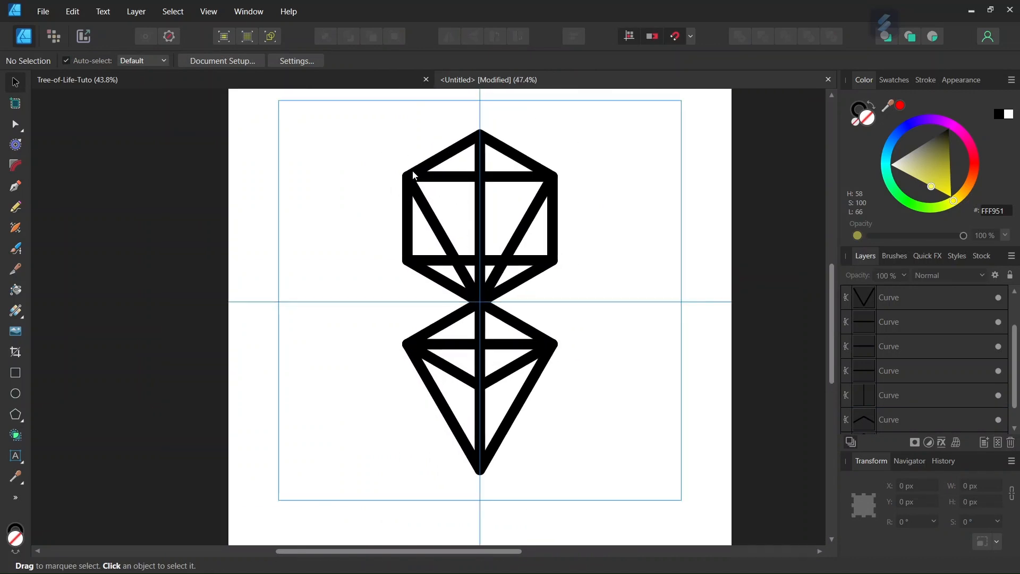
Check the finished reference document, return to the drawing, and set the Ellipse tool's fill to yellow (#FFF94C)
left_click(392, 80)
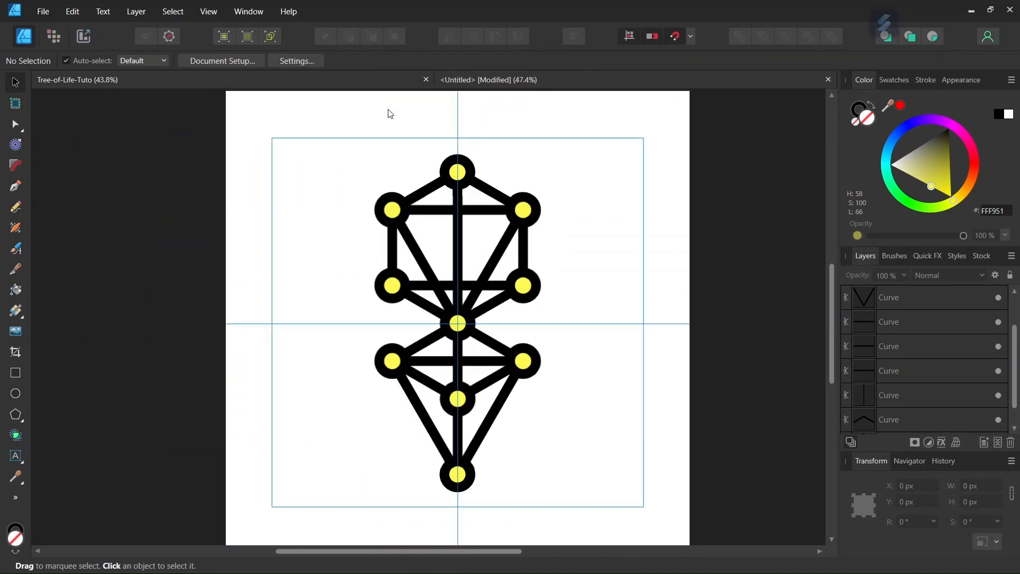
left_click(484, 81)
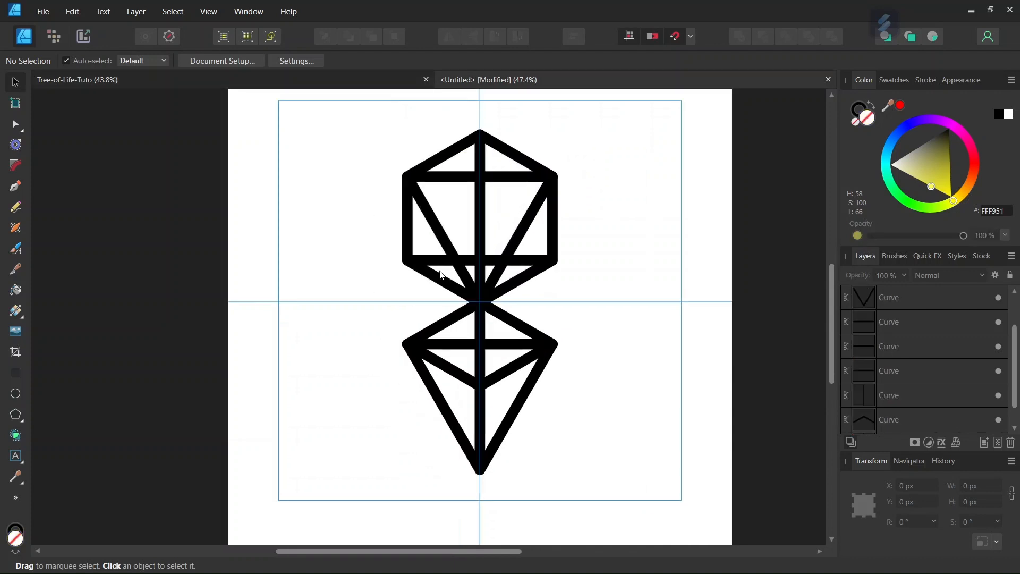
left_click(18, 396)
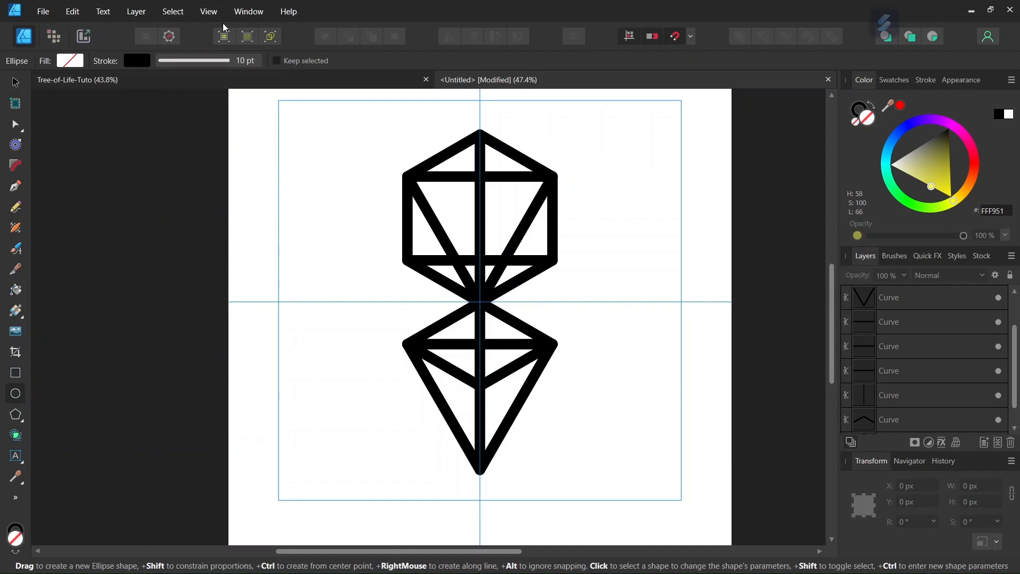
left_click(71, 61)
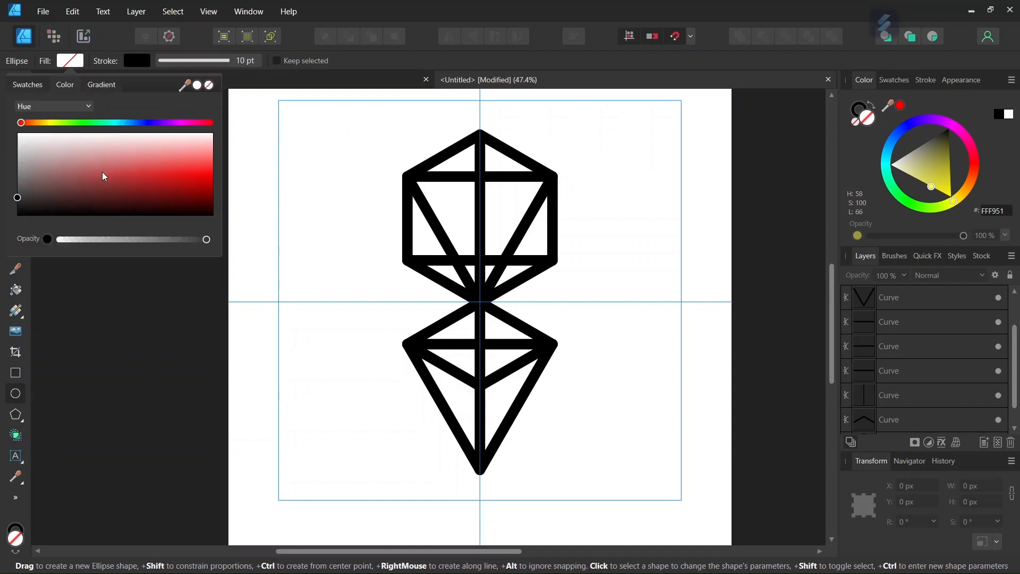
left_click_drag(20, 143, 227, 169)
left_click(54, 124)
Draw a yellow circle about 101 px in diameter in the empty area beside the upper hexagon and select it
scroll(280, 208, "up", 2)
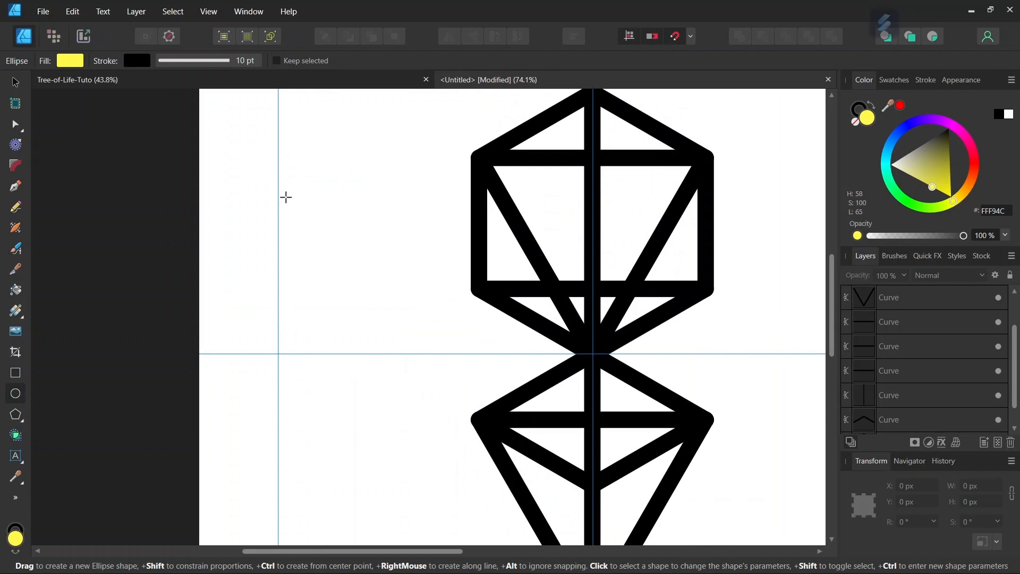
left_click_drag(287, 196, 332, 232)
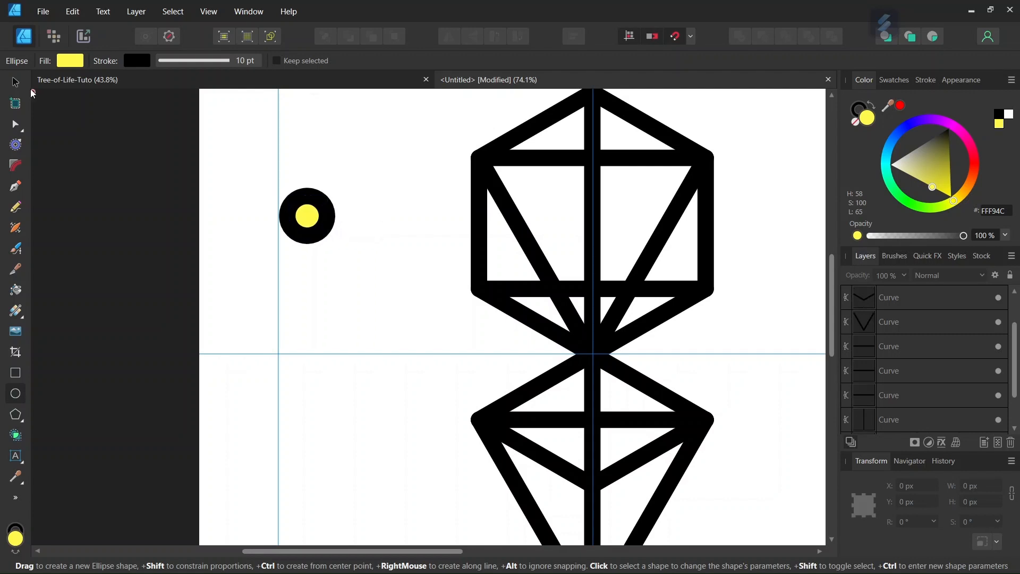
left_click(15, 82)
left_click(313, 227)
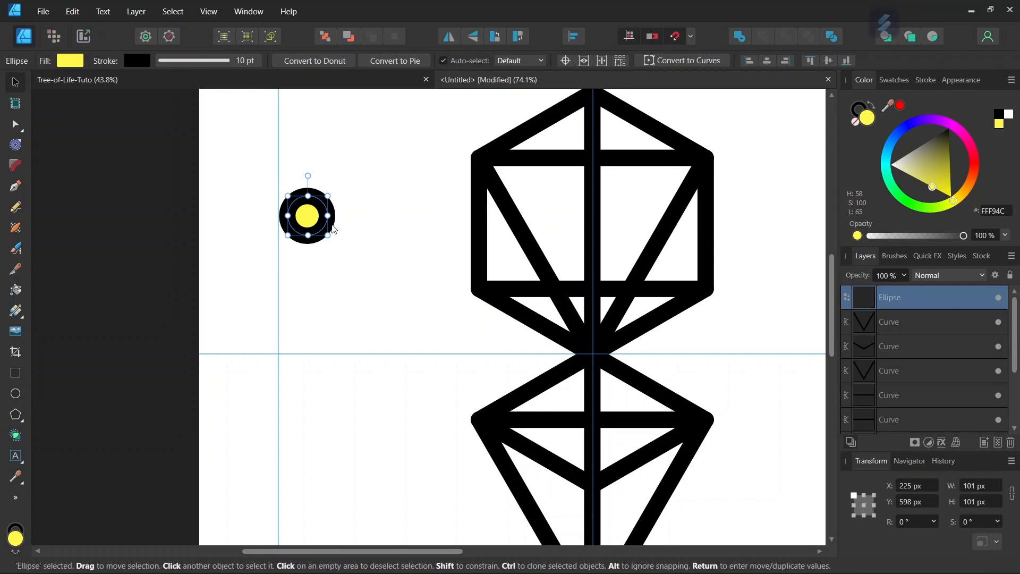
key("alt")
scroll(268, 249, "down", 3)
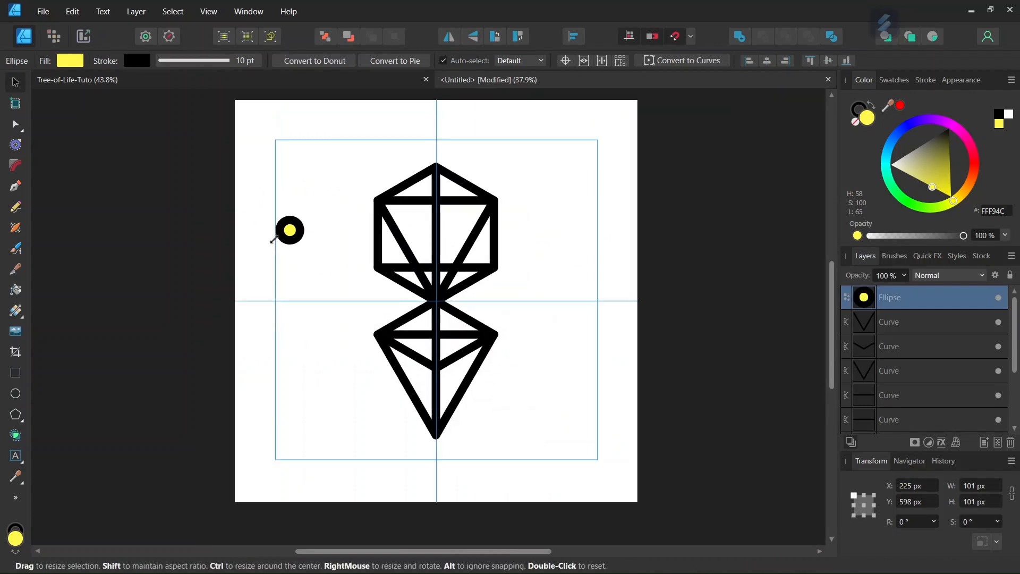
scroll(279, 210, "up", 5)
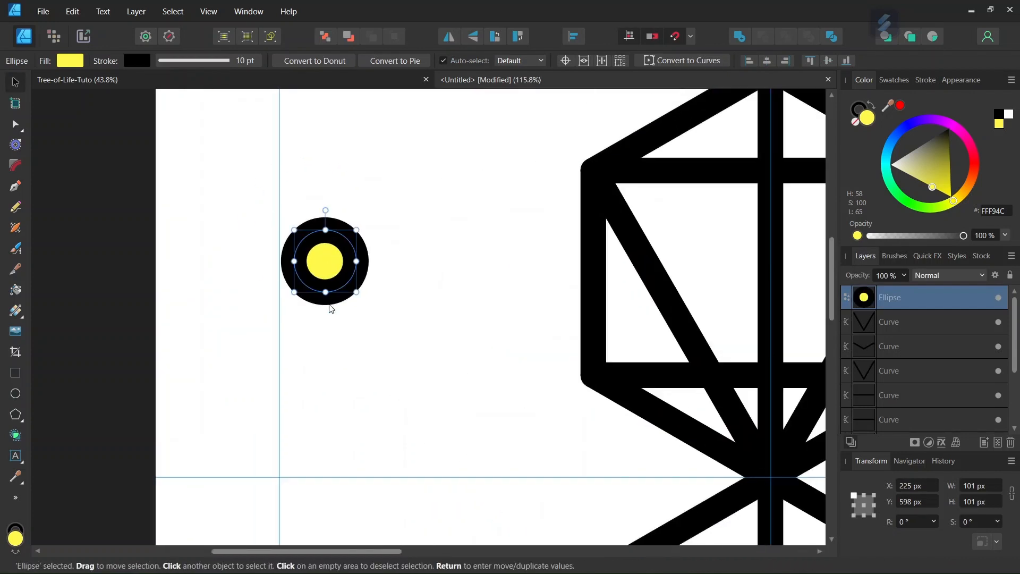
scroll(312, 293, "down", 1)
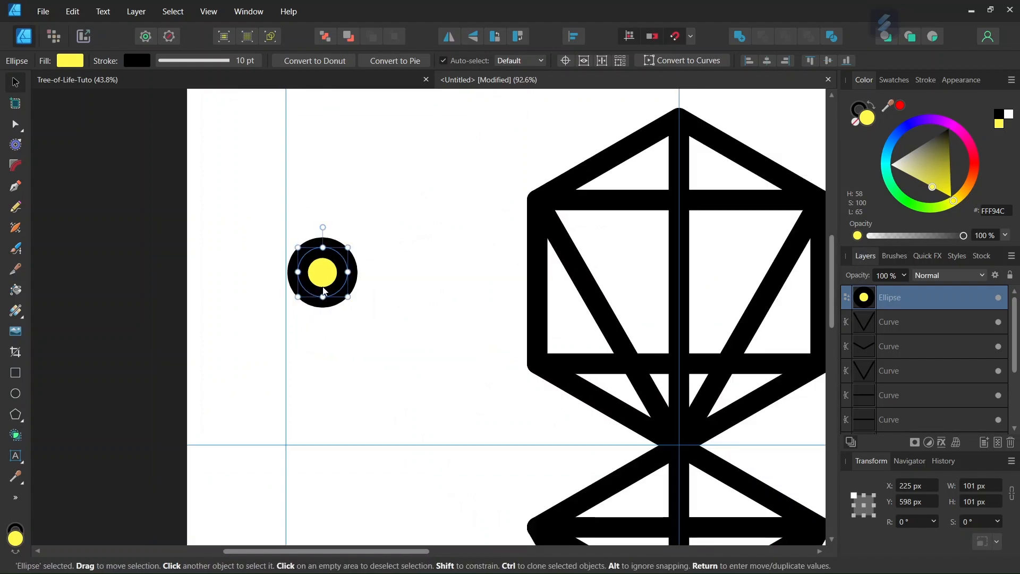
Create a symbol from the yellow circle and reposition it within the empty area beside the upper hexagon
left_click(136, 11)
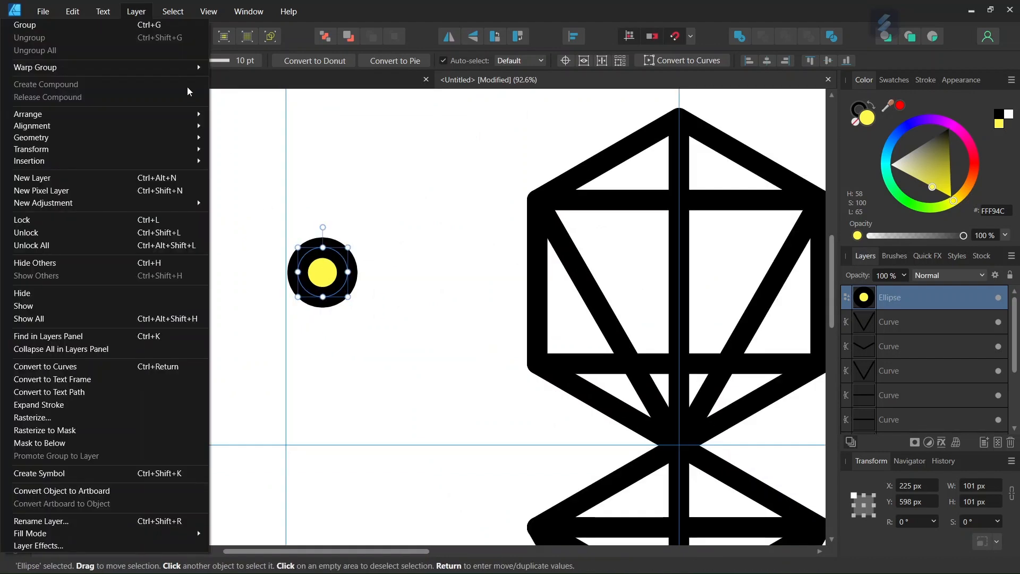
left_click(150, 473)
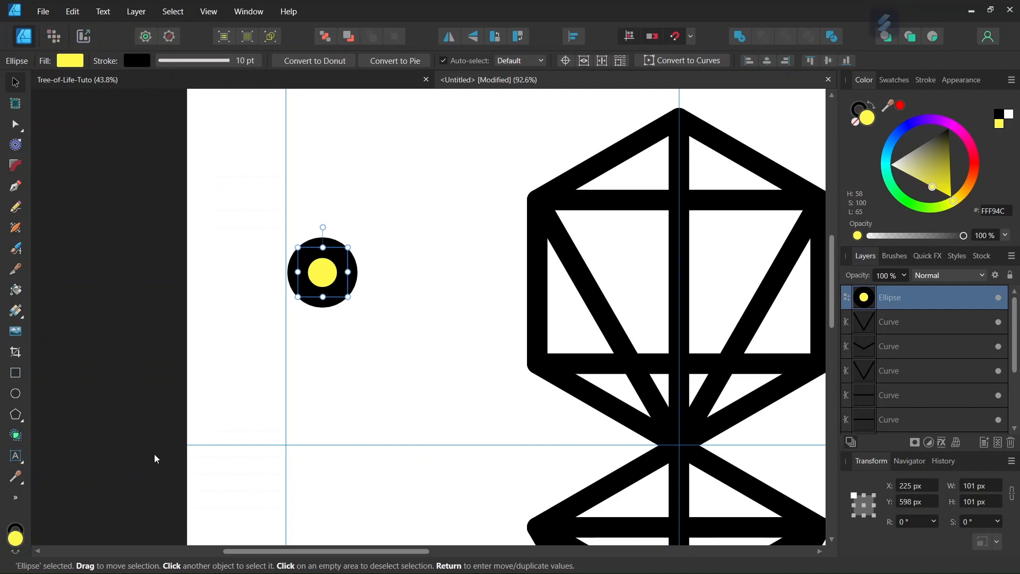
left_click_drag(321, 280, 361, 247)
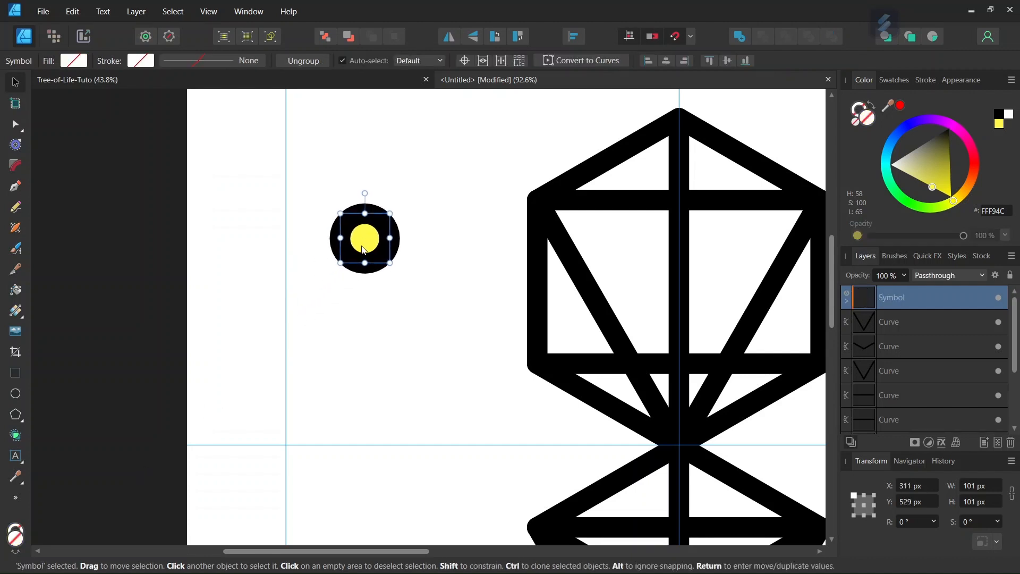
scroll(360, 244, "up", 3)
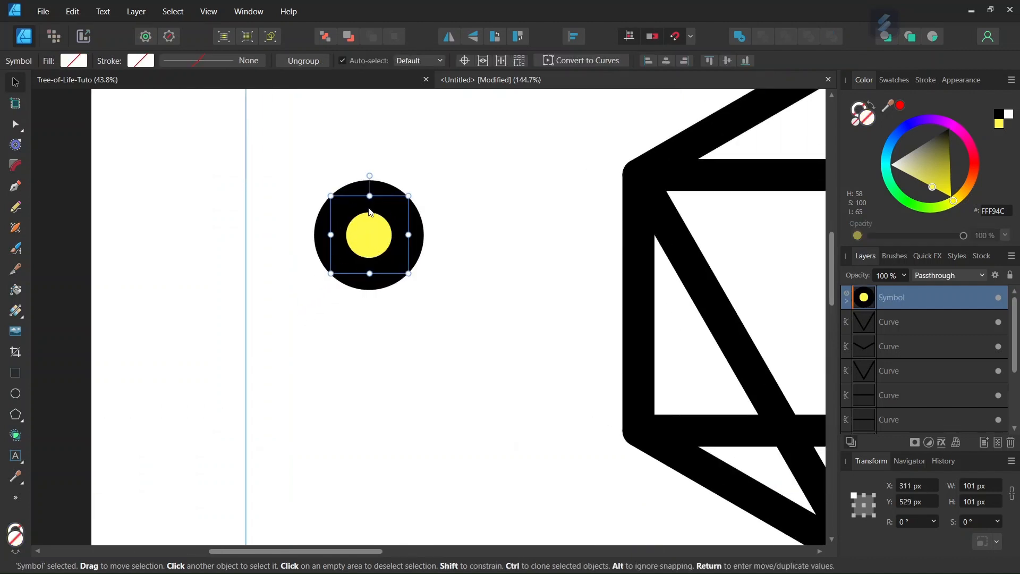
left_click_drag(348, 260, 355, 269)
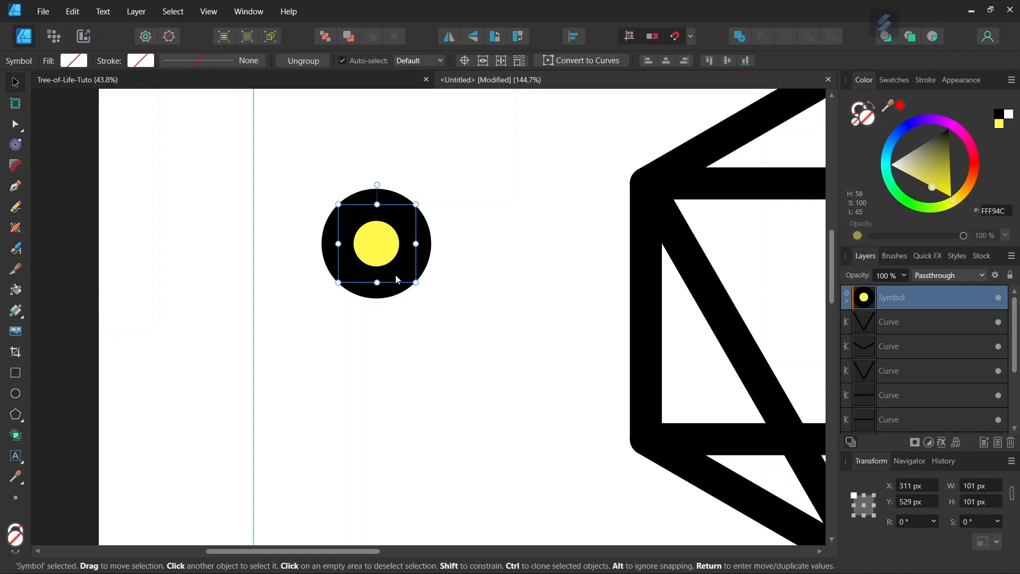
scroll(392, 275, "down", 1)
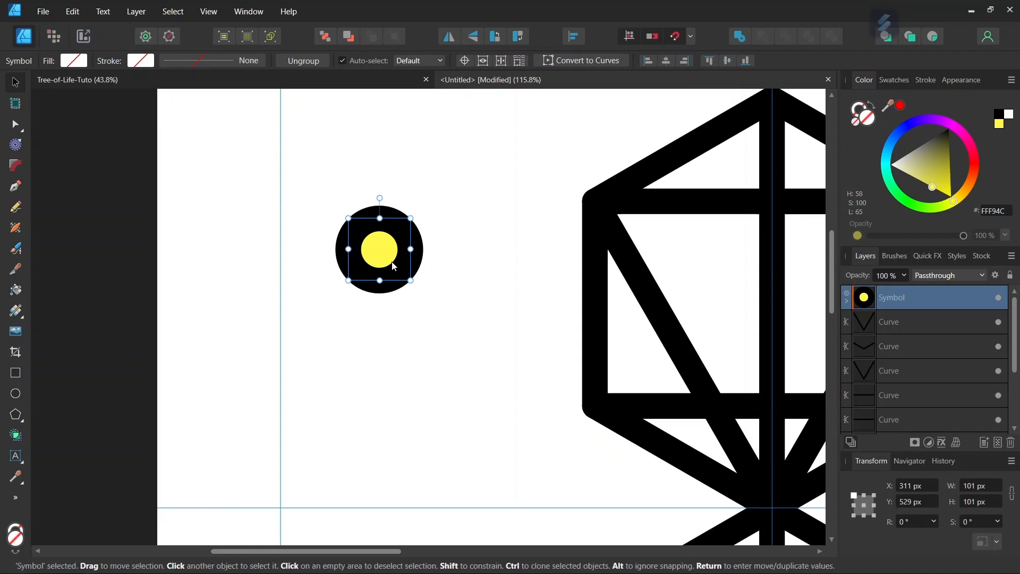
scroll(369, 261, "down", 2)
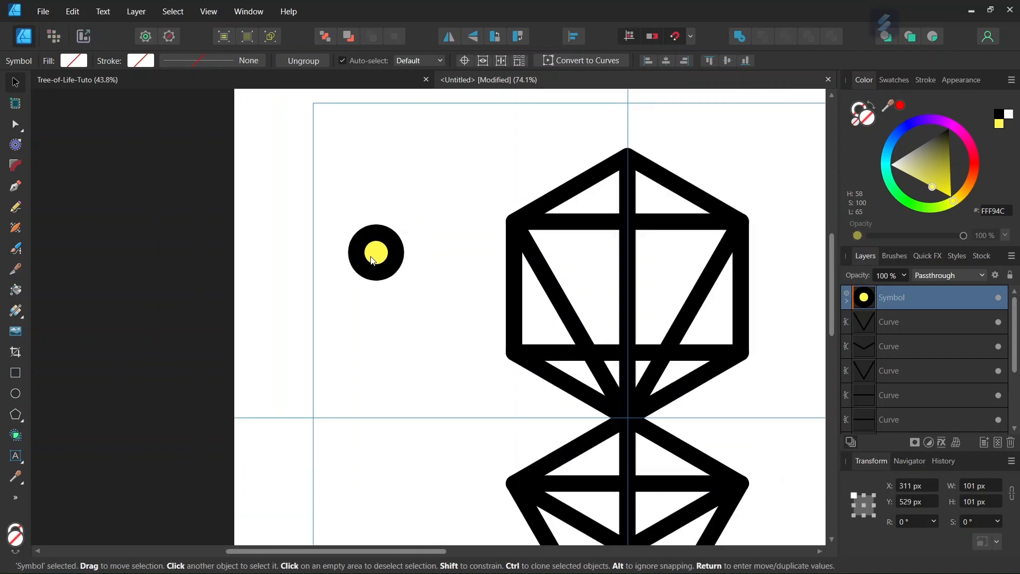
Move the circle symbol onto the top vertex of the upper hexagon, centred on the vertex
left_click_drag(369, 252, 379, 244)
scroll(378, 255, "down", 1)
left_click_drag(398, 552, 417, 556)
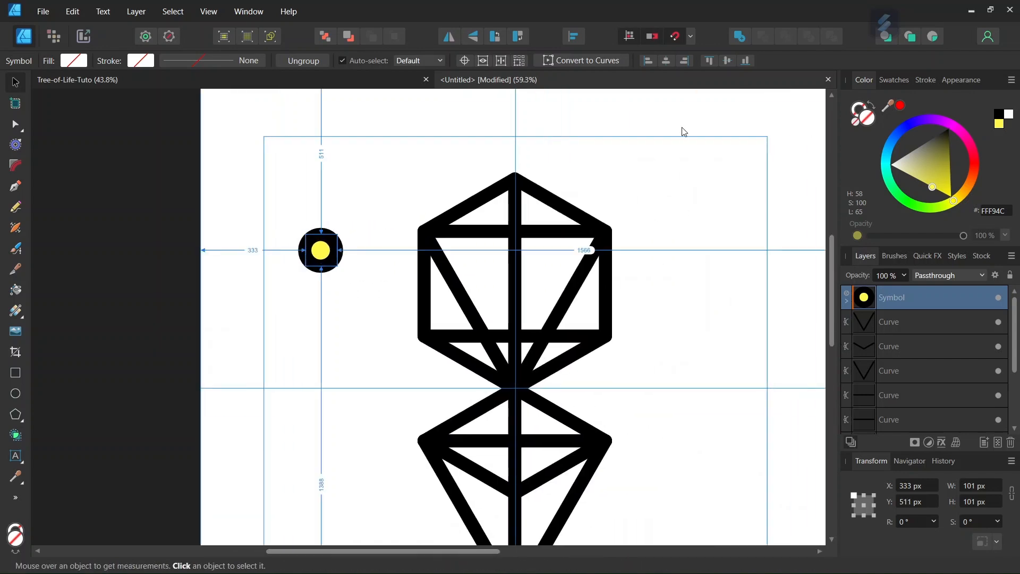
scroll(682, 128, "up", 1)
left_click_drag(236, 286, 477, 195)
scroll(478, 196, "up", 2)
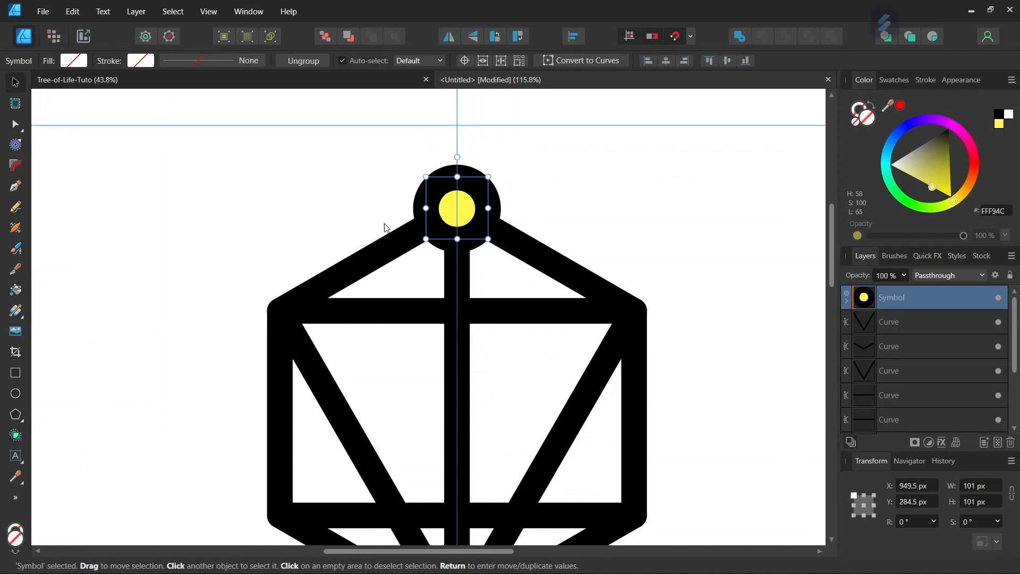
left_click_drag(577, 334, 591, 337)
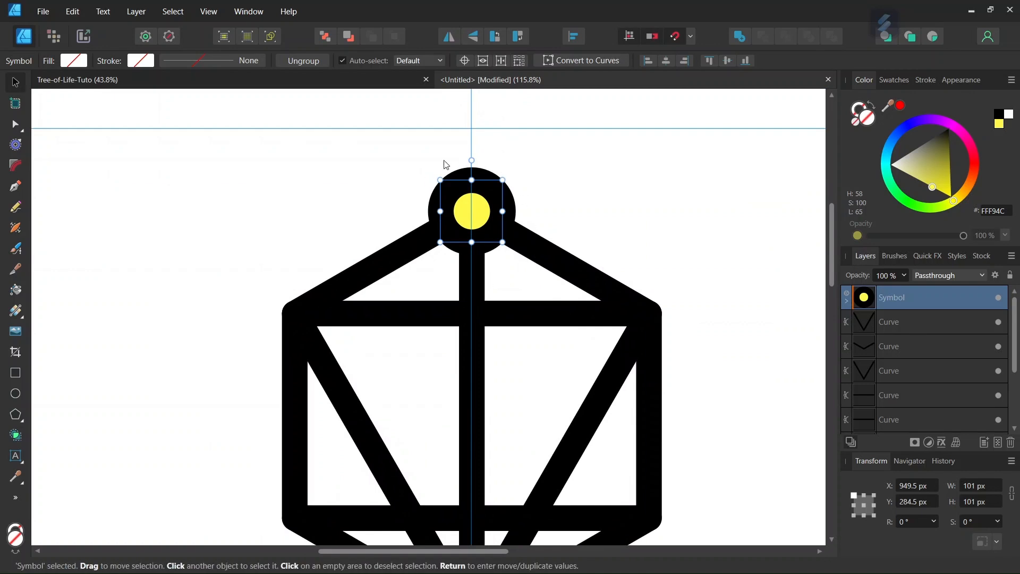
Show the circle symbol's transform origin and move it to the upper hexagon's centre at X 1000 px, Y 667.5 px
left_click(465, 60)
left_click_drag(472, 211, 472, 407)
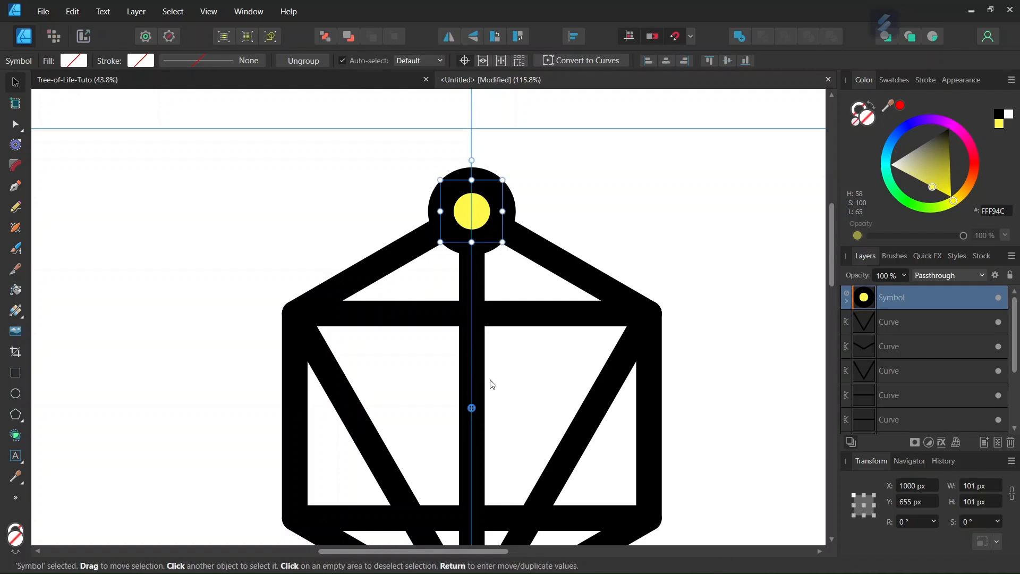
left_click(574, 266)
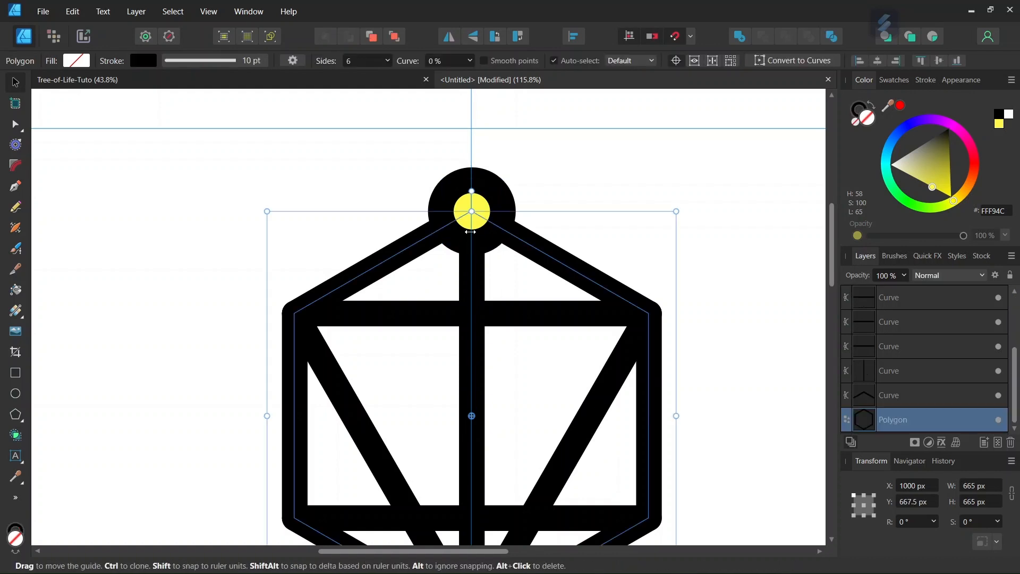
left_click(489, 192)
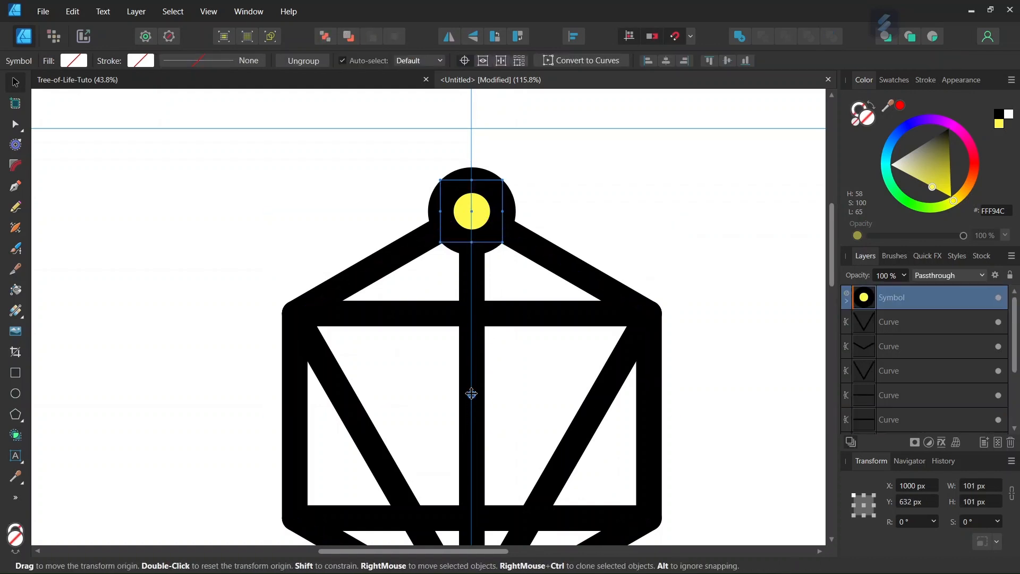
mouse_move(472, 416)
left_mouse_down()
mouse_move(472, 424)
mouse_move(472, 415)
left_mouse_up()
scroll(501, 375, "up", 1)
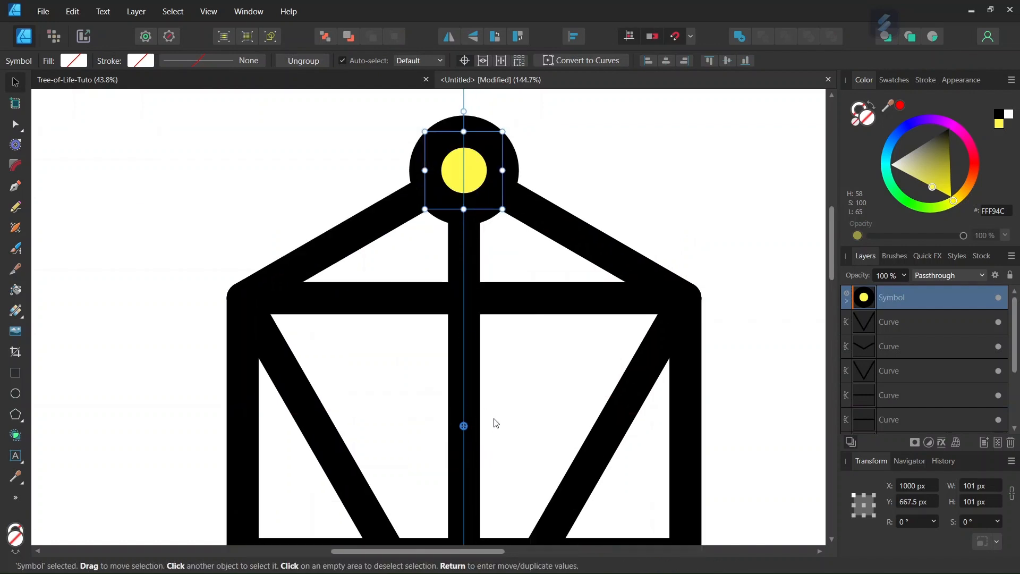
left_click(578, 237)
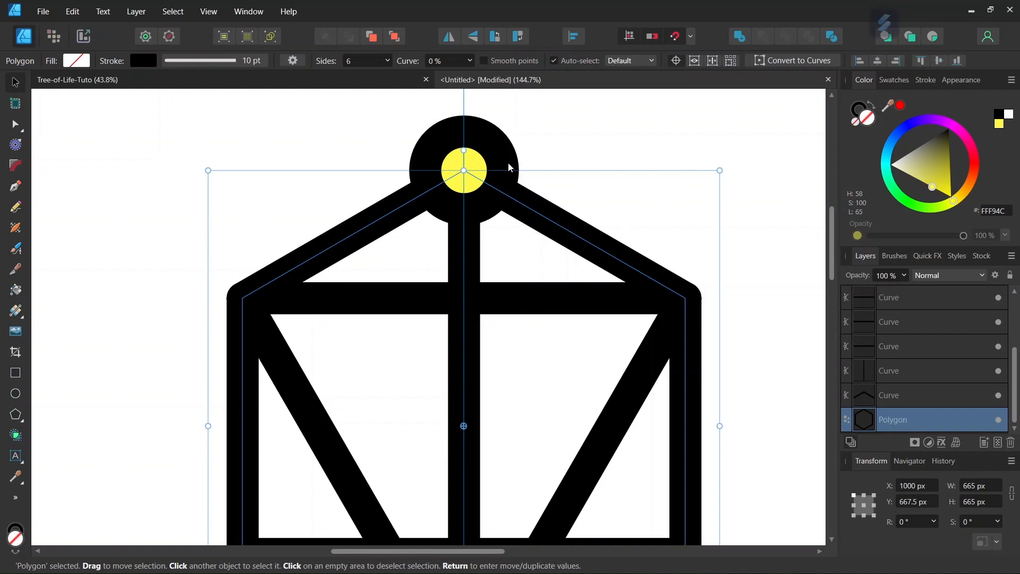
left_click(496, 149)
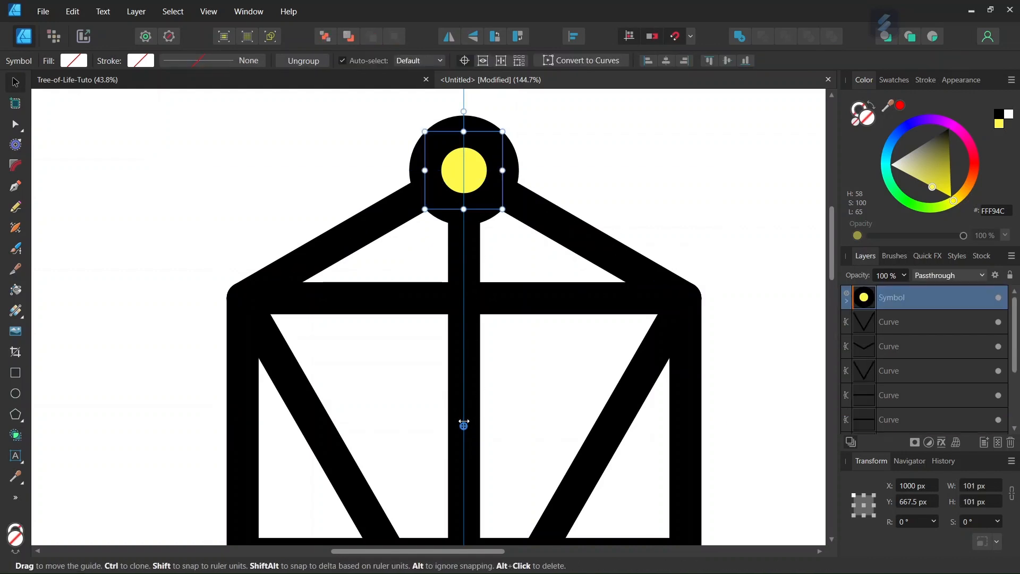
mouse_move(464, 425)
left_mouse_down()
mouse_move(463, 404)
mouse_move(464, 426)
left_mouse_up()
scroll(473, 437, "down", 2)
Duplicate the circle symbol 5 times with a 60° rotation so every vertex of the upper hexagon gets a circle
key("Return")
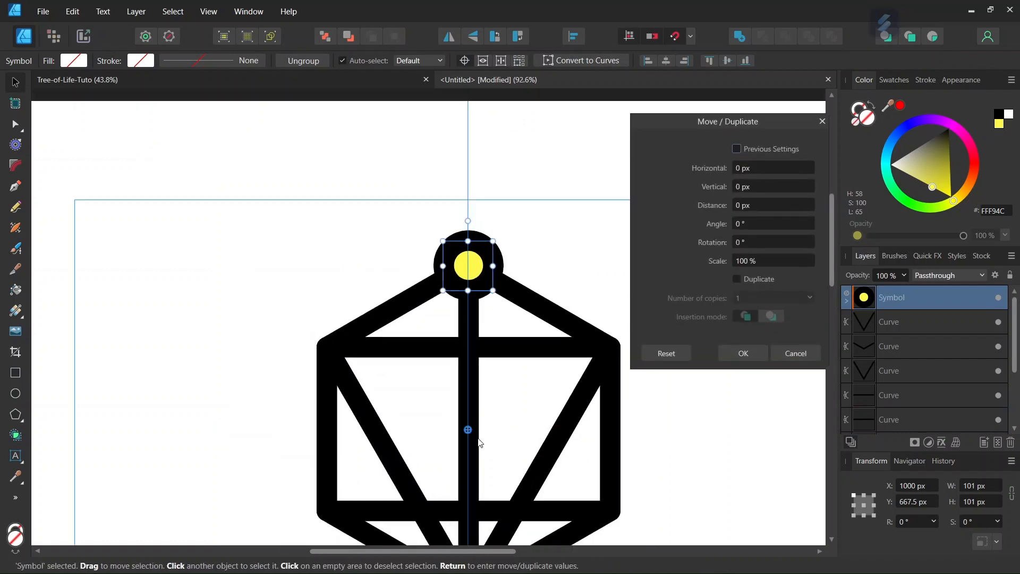
left_click(737, 279)
left_click(745, 298)
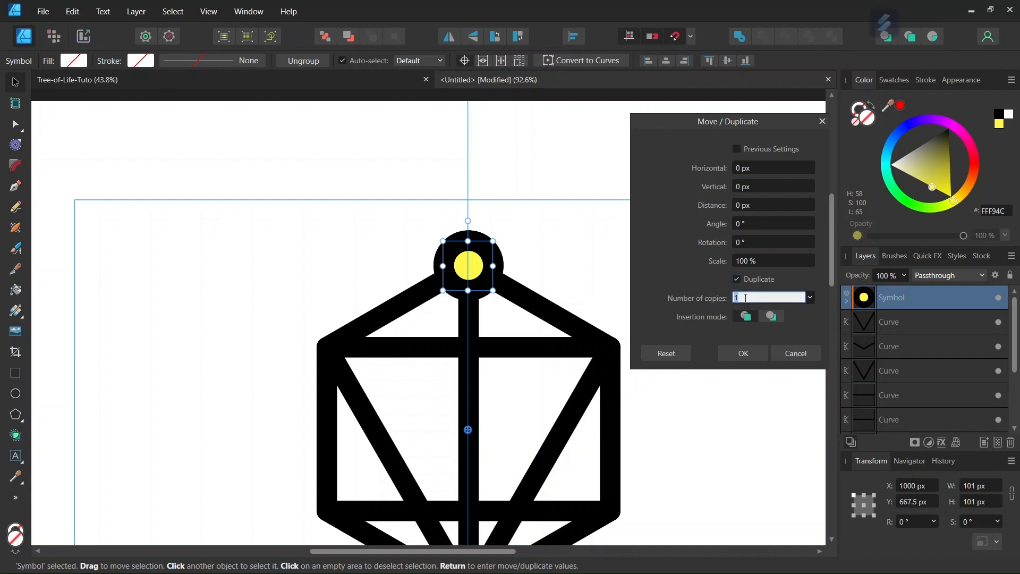
left_click(744, 245)
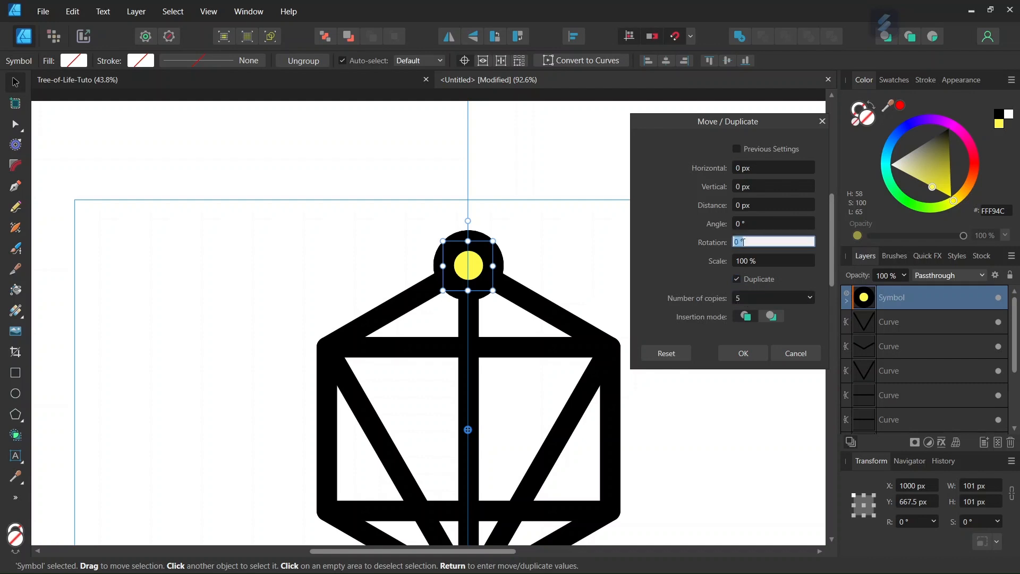
type("60")
key("Return")
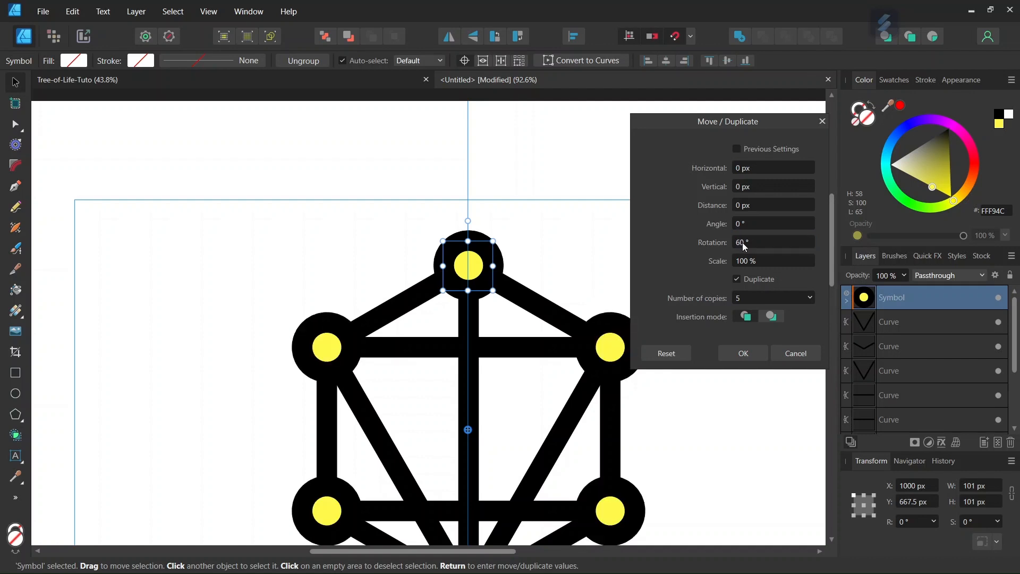
left_click(744, 353)
scroll(681, 360, "down", 3)
scroll(680, 422, "up", 1)
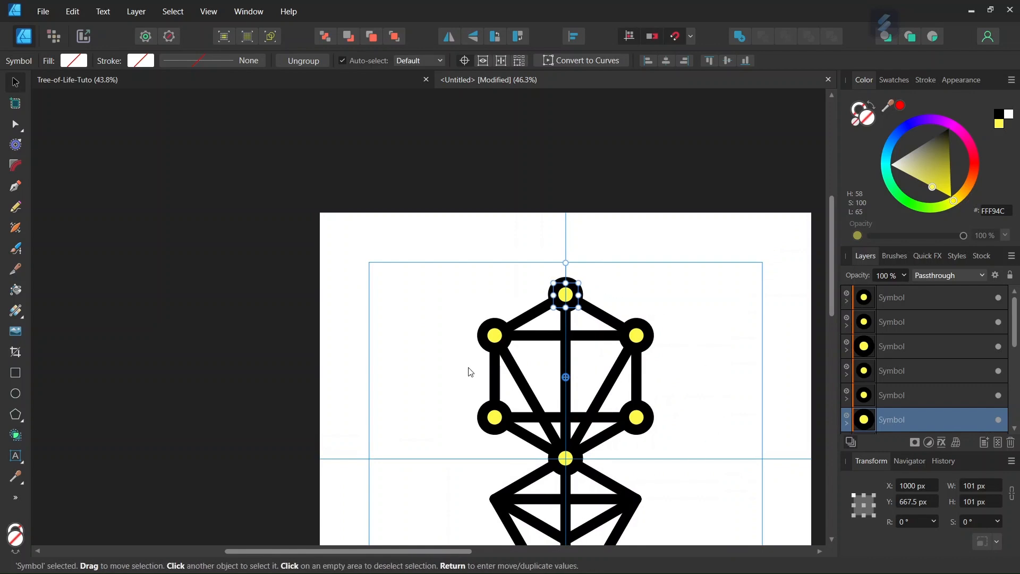
left_click(758, 353)
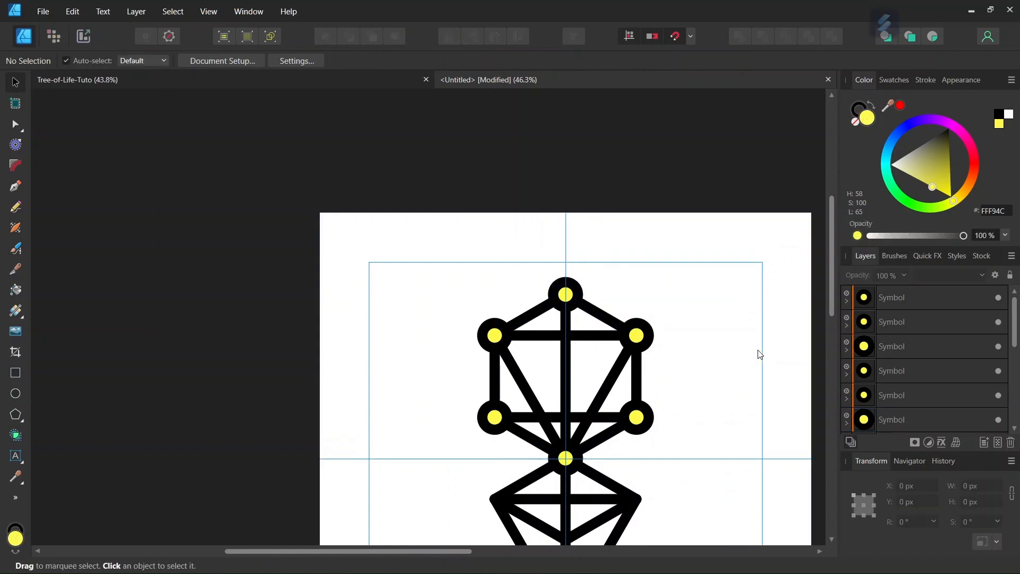
Copy the top circle symbol onto the left vertex of the lower shape
left_click(570, 296)
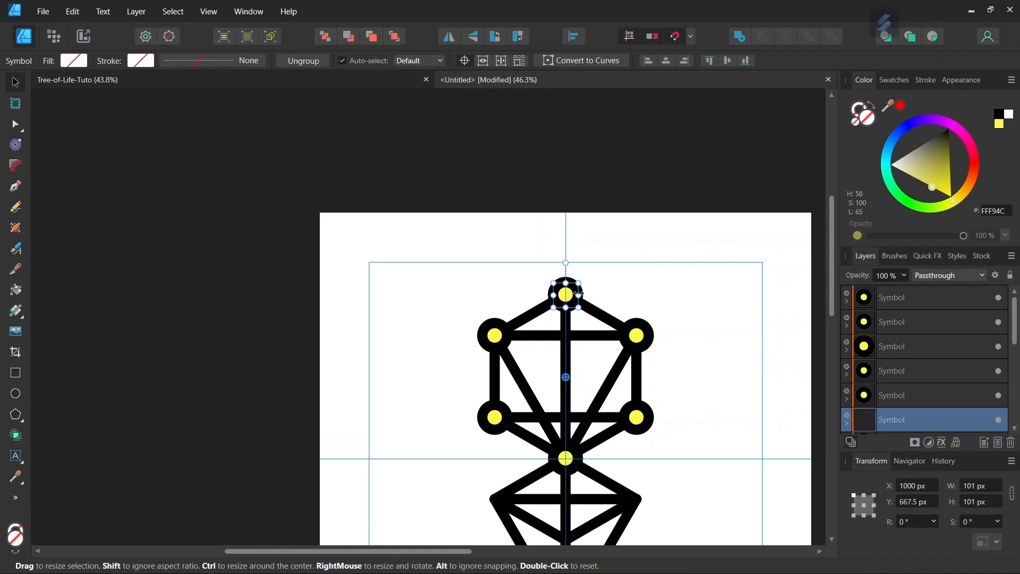
scroll(579, 294, "down", 3)
left_click_drag(575, 219, 502, 423)
scroll(577, 460, "up", 4)
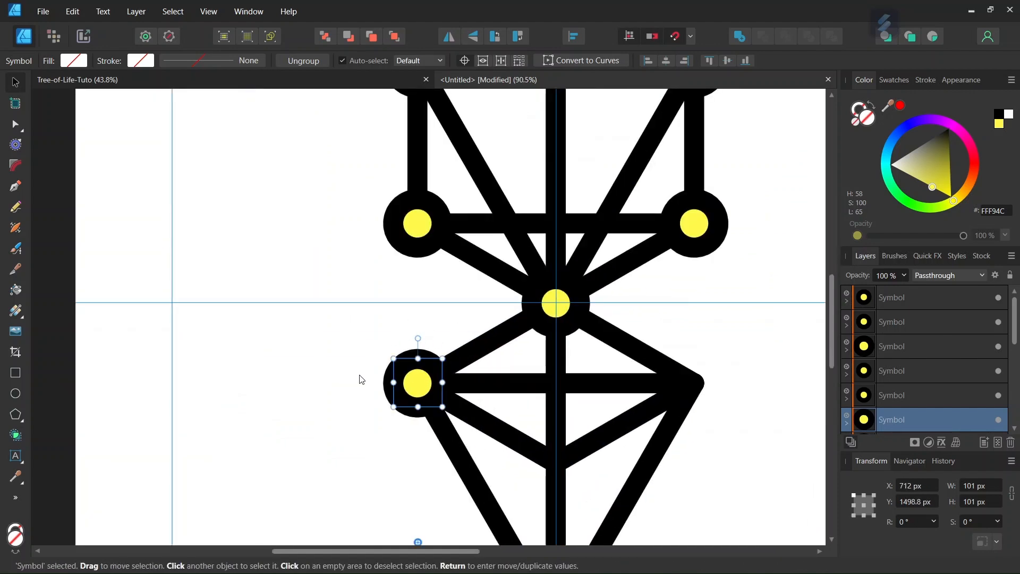
scroll(540, 392, "down", 3)
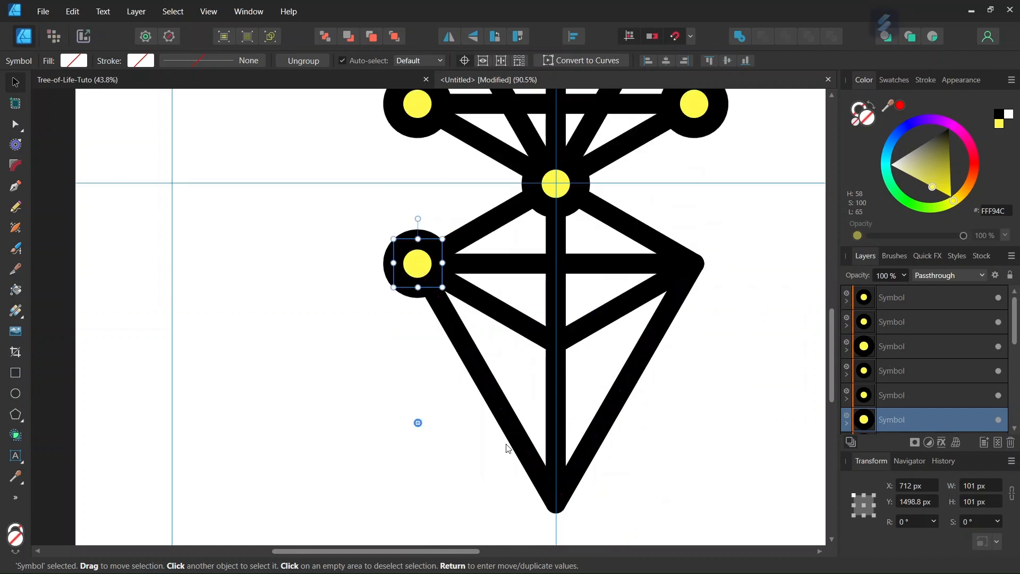
Copy the circle symbol from the lower shape's left vertex onto its right vertex
left_click(391, 364)
left_click(413, 268)
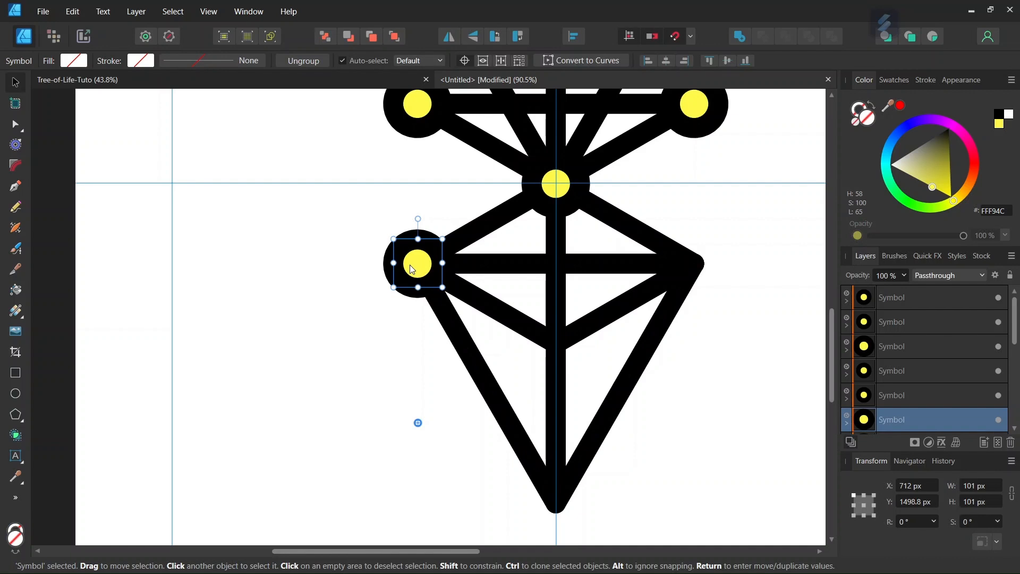
left_click_drag(413, 269, 714, 302)
left_click_drag(735, 361, 689, 268)
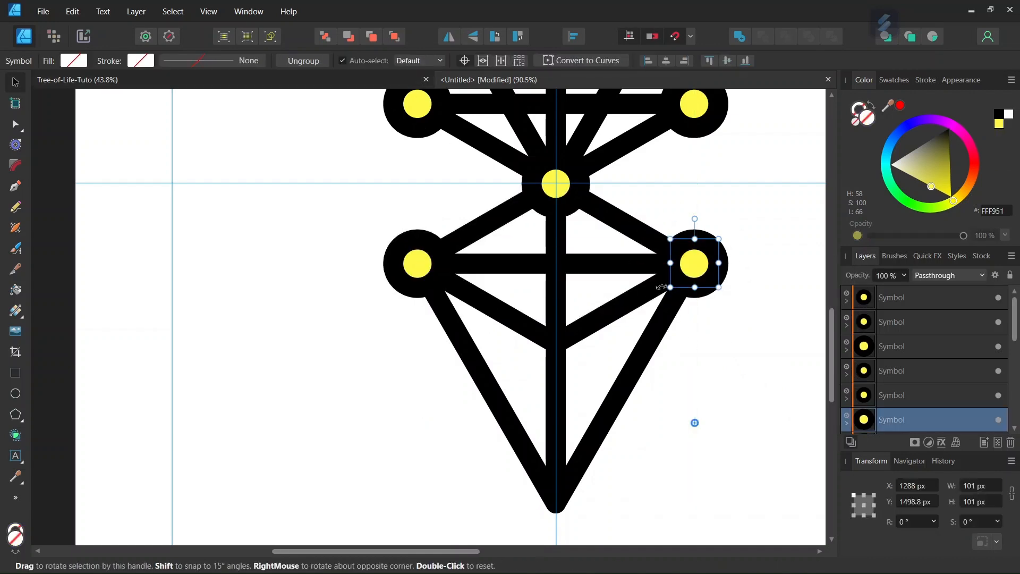
Copy the lower right circle symbol onto the central junction where the two inner diagonal lines meet
left_click(793, 333)
left_click(697, 261)
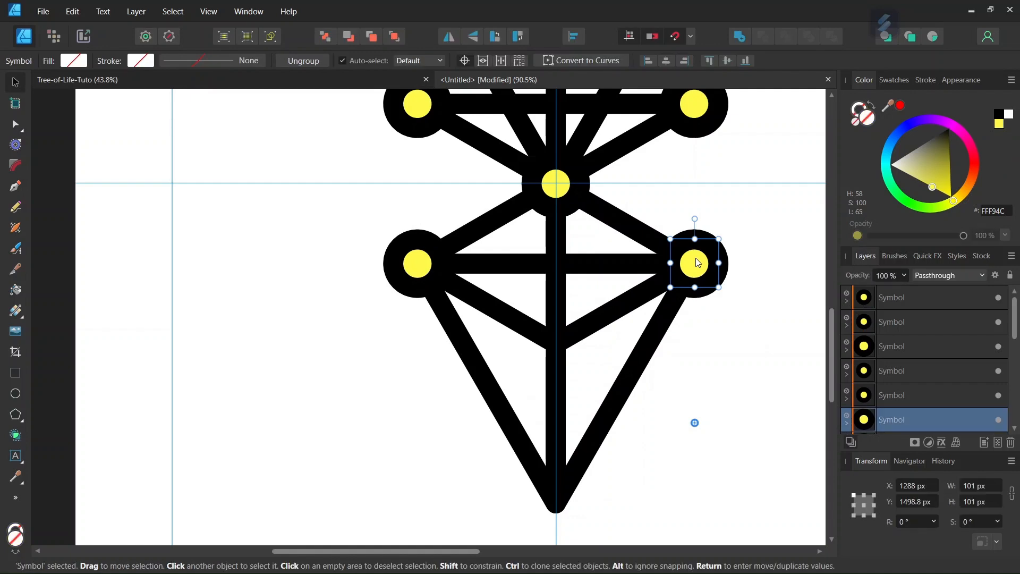
left_click_drag(697, 261, 559, 336)
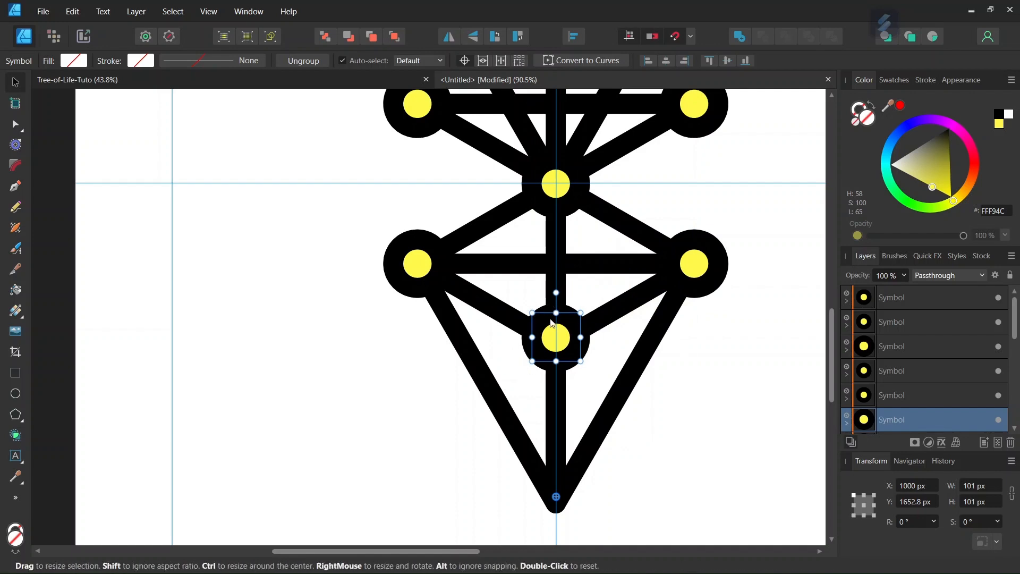
Copy the central junction's circle symbol onto the bottom tip of the lower shape and deselect it
left_click_drag(553, 336, 560, 507)
scroll(592, 512, "down", 1)
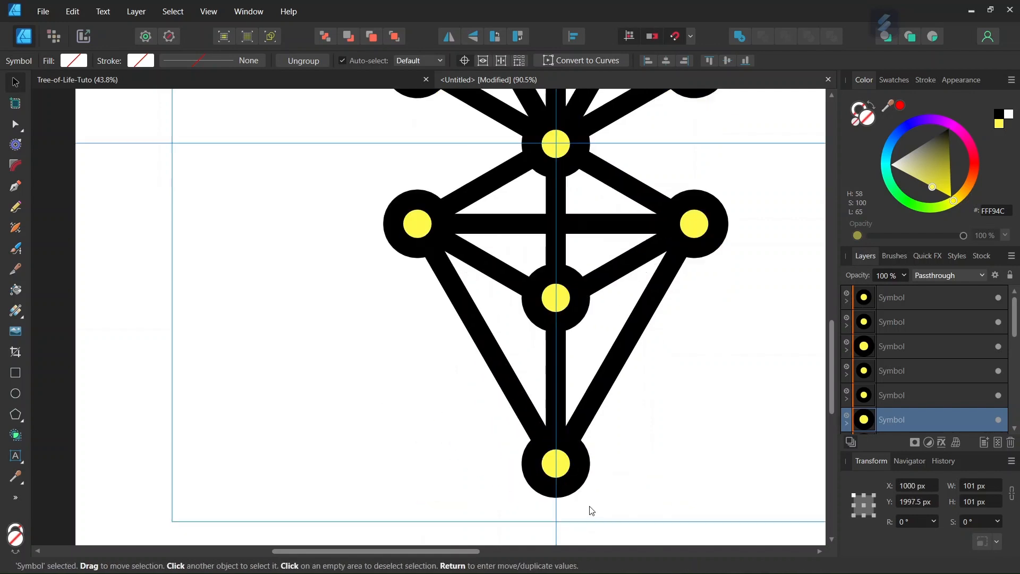
scroll(592, 512, "down", 3)
scroll(599, 490, "down", 3, "ctrl")
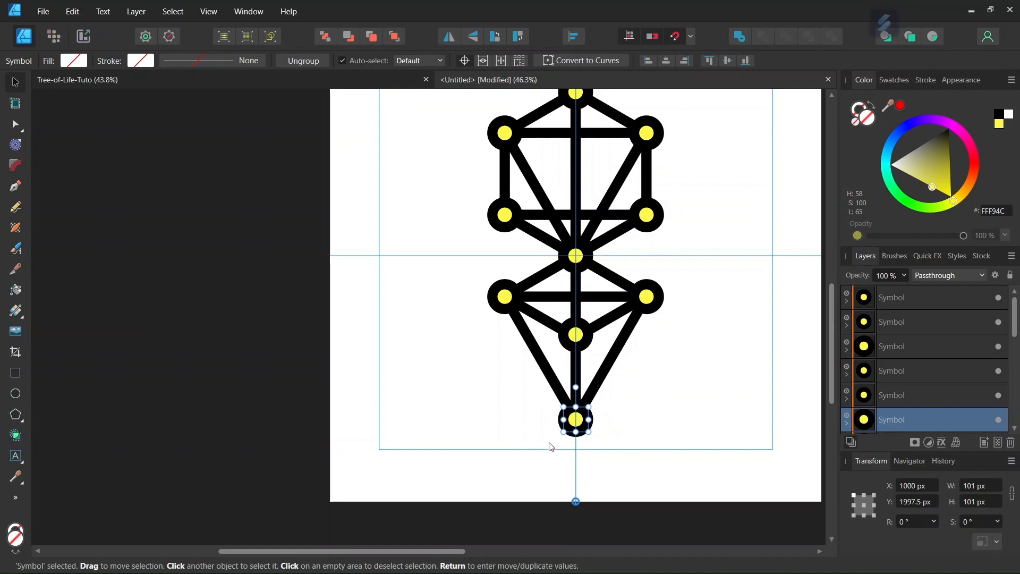
left_click(630, 399)
scroll(633, 397, "down", 2, "ctrl")
scroll(681, 337, "up", 1)
scroll(672, 328, "up", 1, "ctrl")
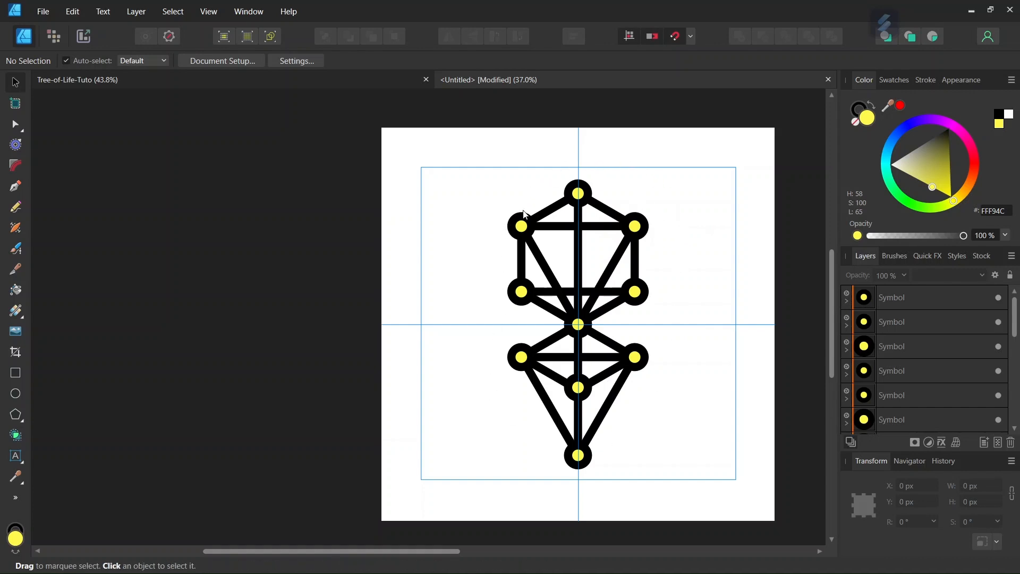
Change the fill of the ellipse inside the top circle symbol to the pale yellow FFFCAB
scroll(598, 181, "up", 5)
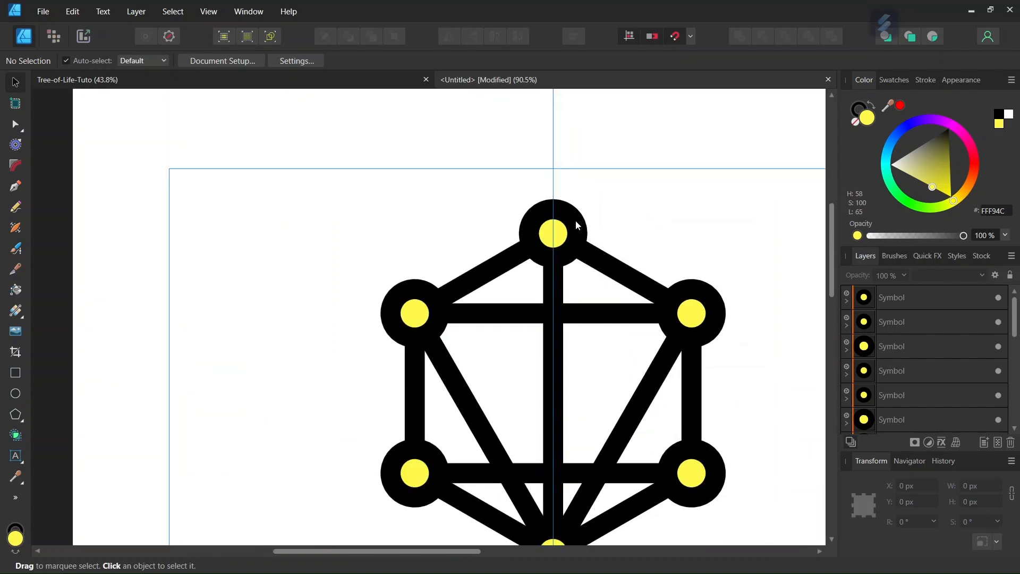
left_click(568, 229)
scroll(586, 240, "up", 2)
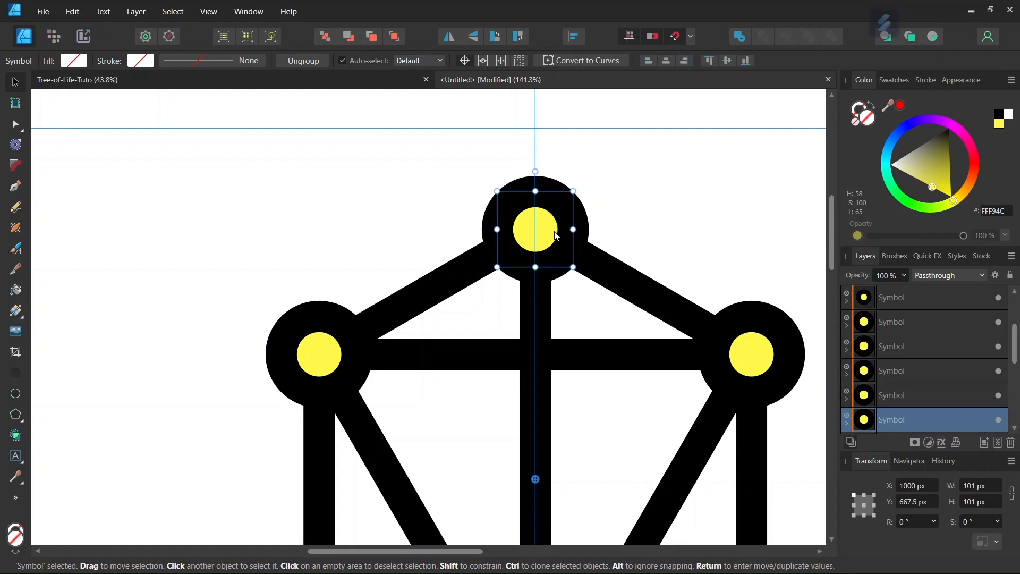
scroll(857, 394, "down", 2)
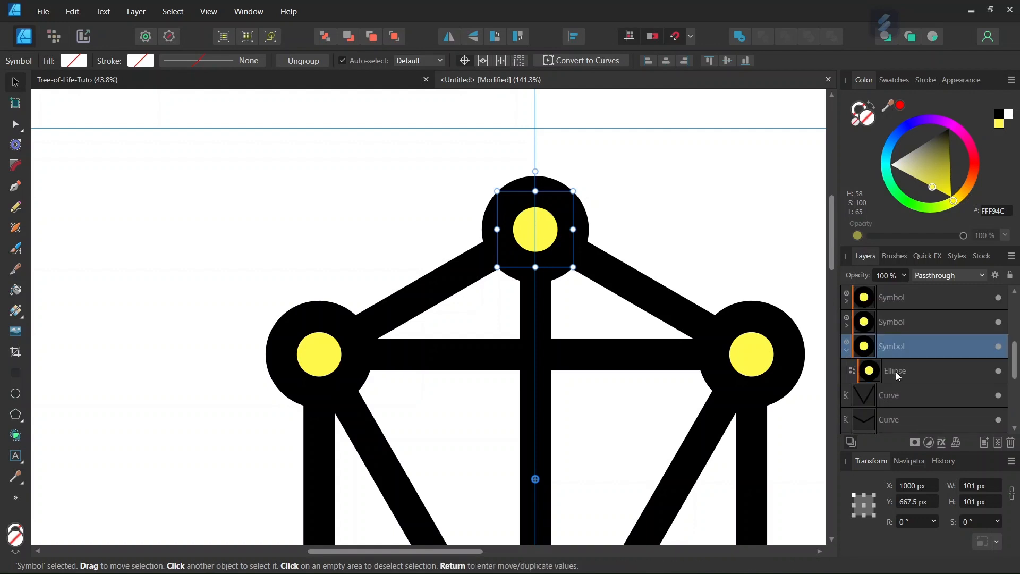
left_click(896, 373)
mouse_move(932, 185)
left_mouse_down()
mouse_move(930, 167)
mouse_move(934, 184)
mouse_move(905, 184)
left_mouse_up()
Enlarge the top symbol's ellipse proportionally around its centre to about 119 px in diameter and deselect it
scroll(756, 304, "down", 3)
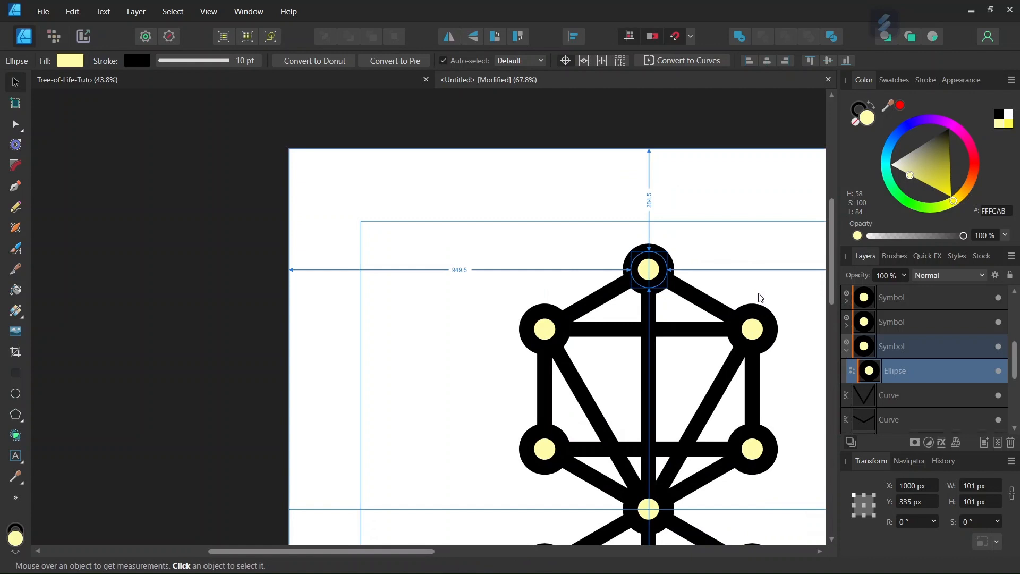
scroll(763, 284, "up", 2)
scroll(704, 273, "up", 2)
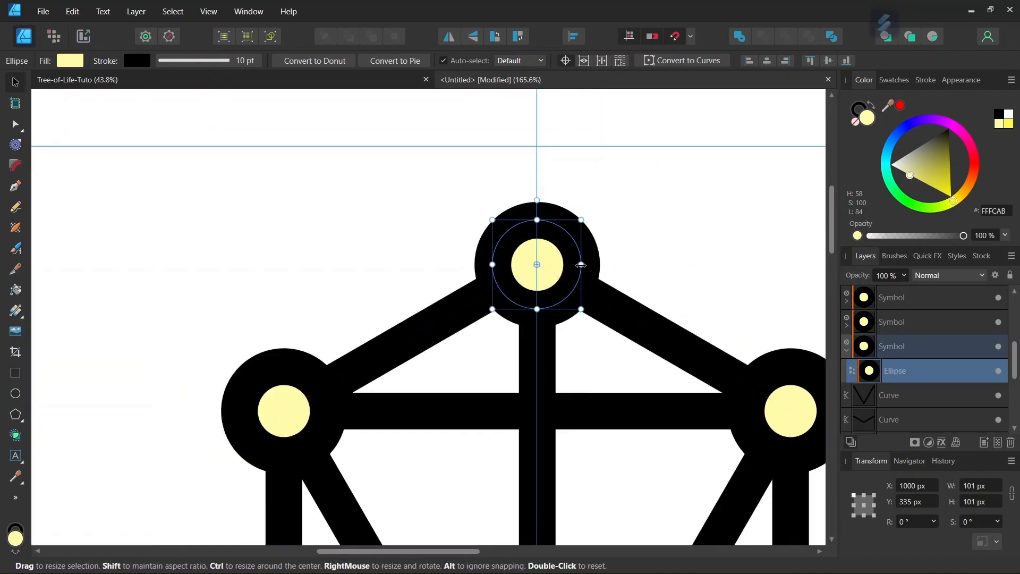
left_click_drag(580, 265, 589, 265)
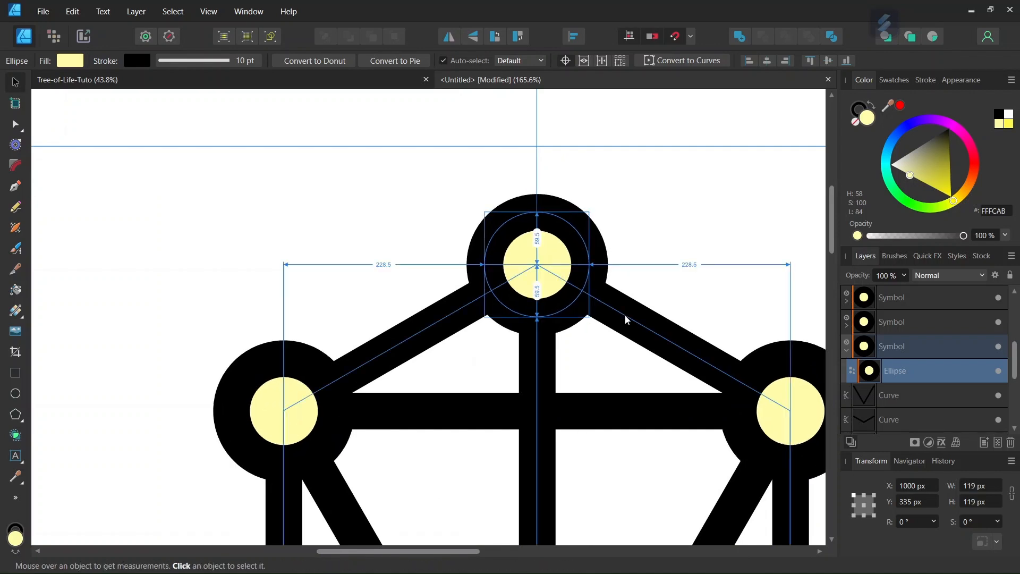
scroll(611, 297, "down", 5)
scroll(722, 438, "down", 3)
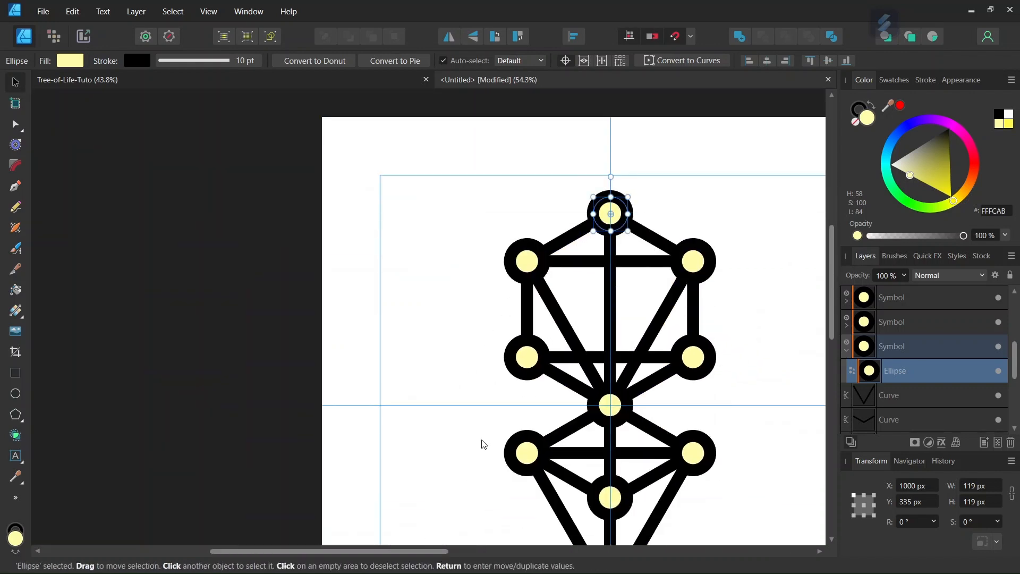
left_click(769, 358)
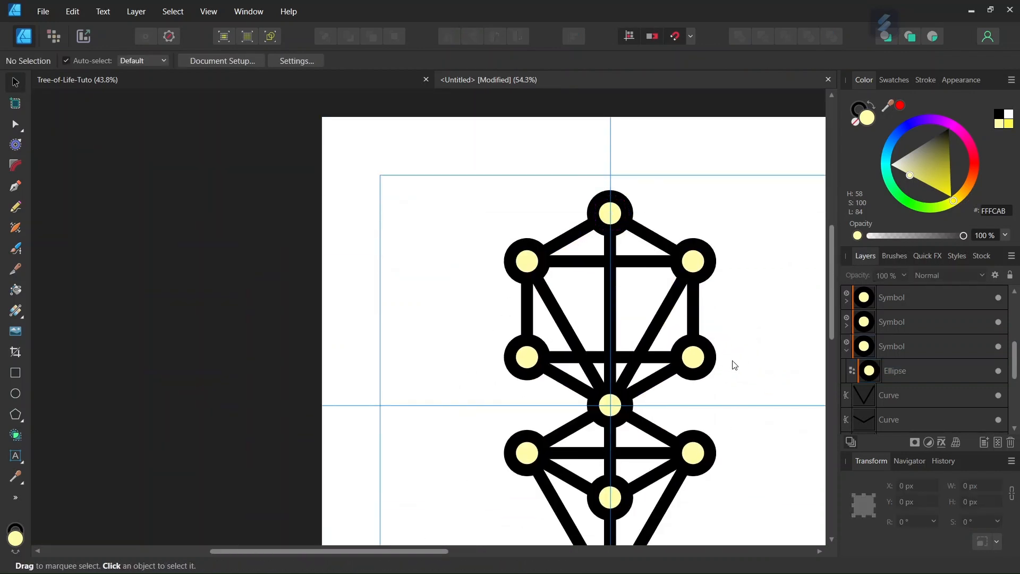
scroll(735, 365, "up", 2)
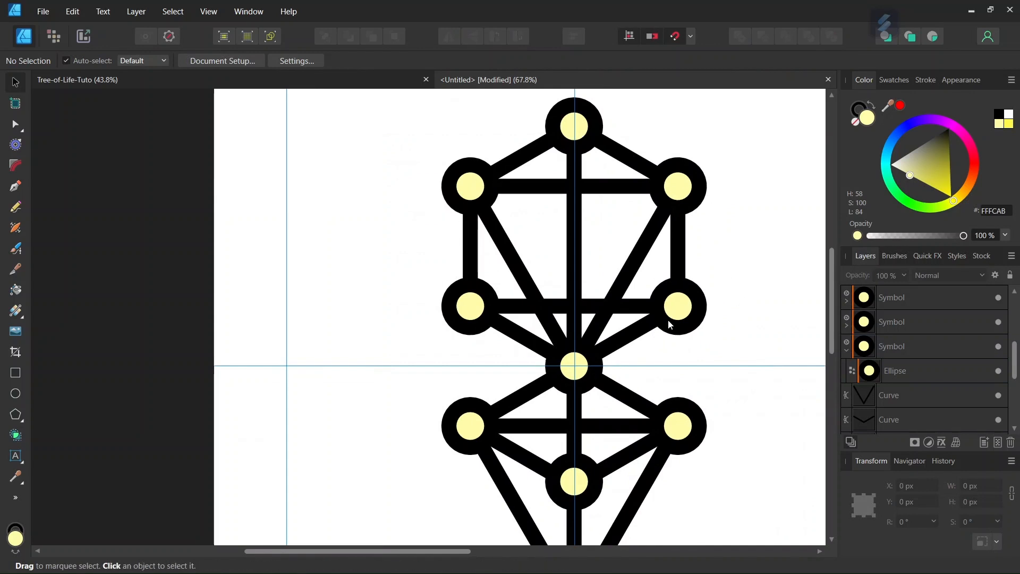
scroll(747, 237, "down", 2)
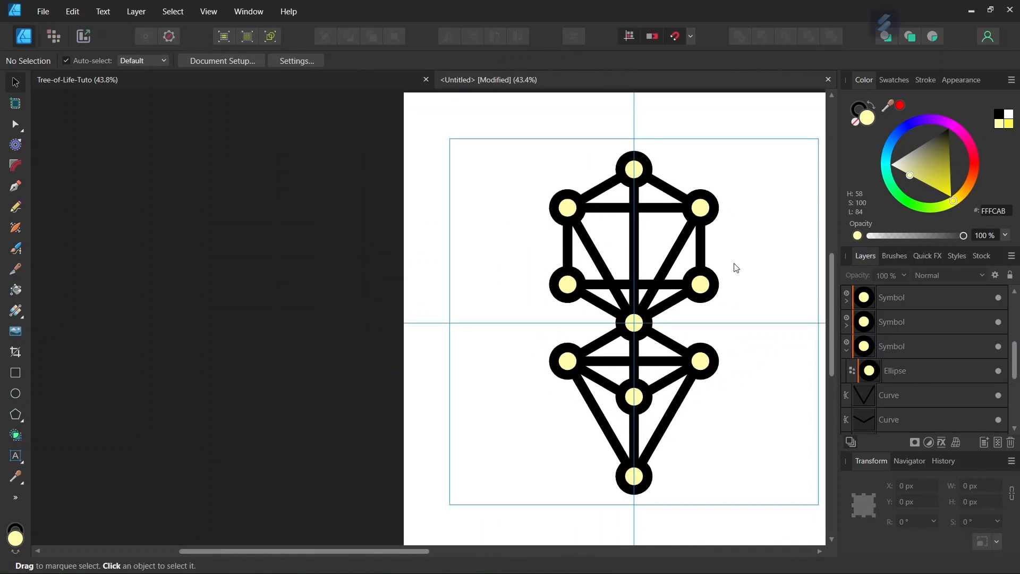
left_click_drag(334, 549, 420, 553)
scroll(515, 377, "up", 1)
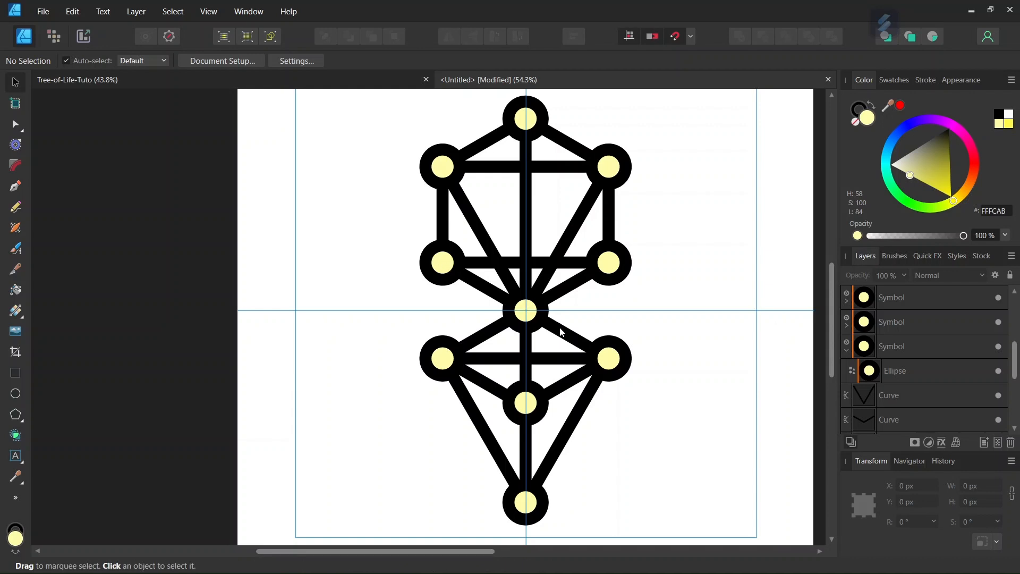
scroll(558, 332, "up", 1)
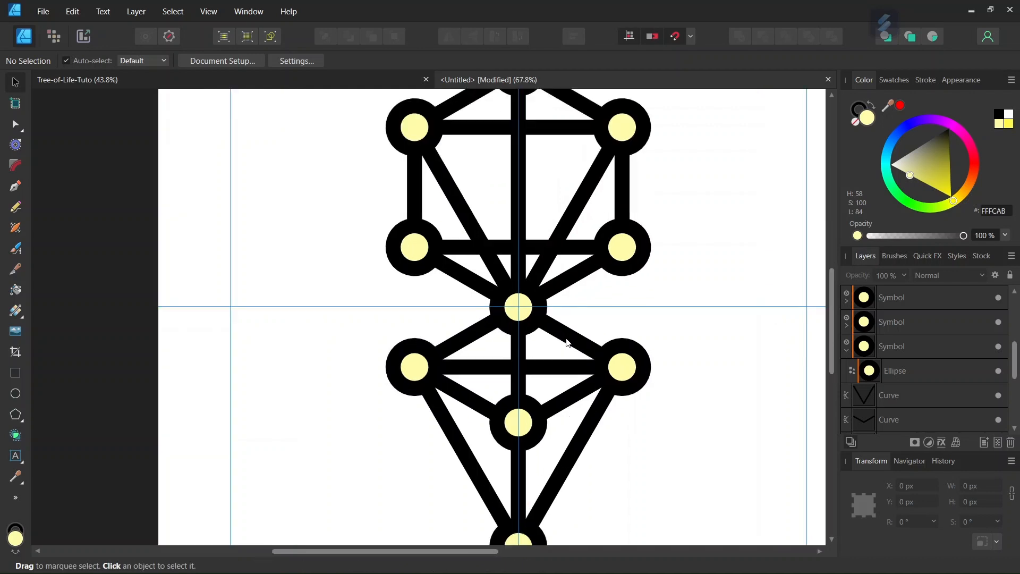
scroll(557, 334, "up", 1)
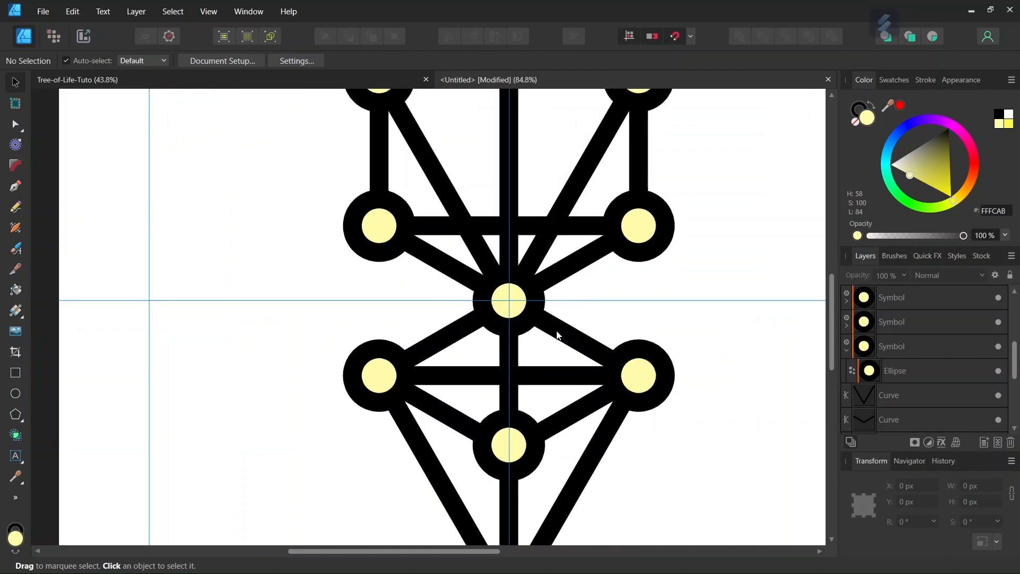